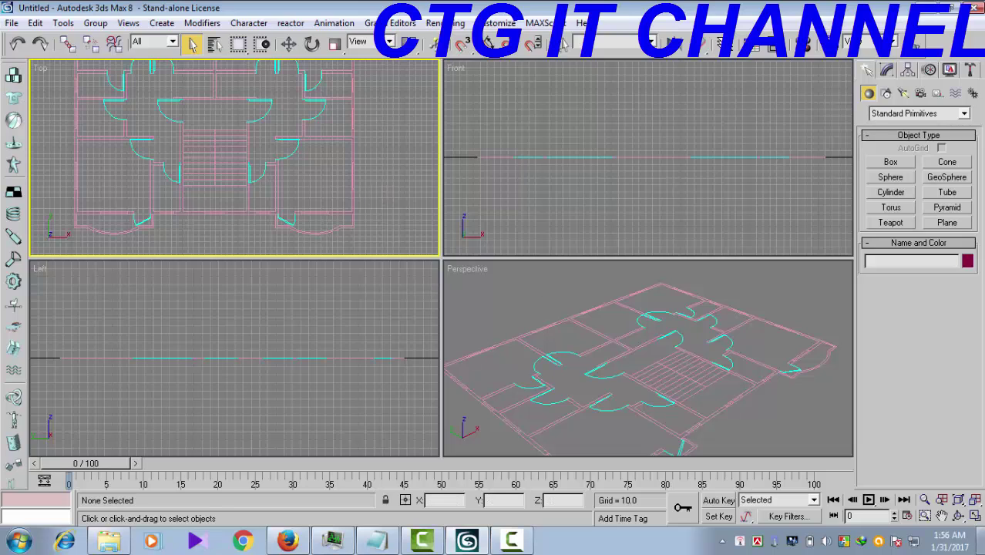
- Maximize the Top viewport and look over the floor plan's layout
left_click(975, 521)
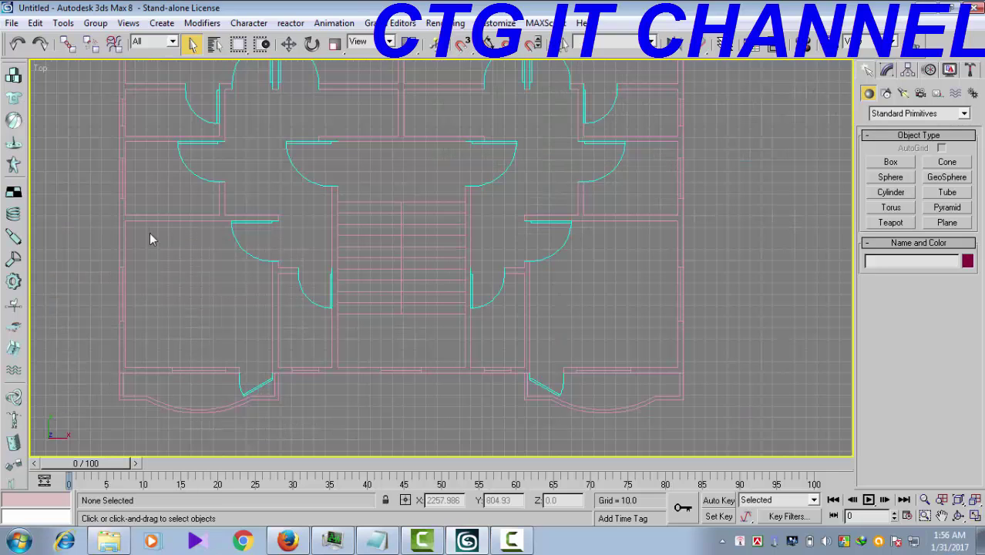
scroll(398, 291, "up", 1)
scroll(398, 293, "down", 4)
scroll(397, 293, "up", 2)
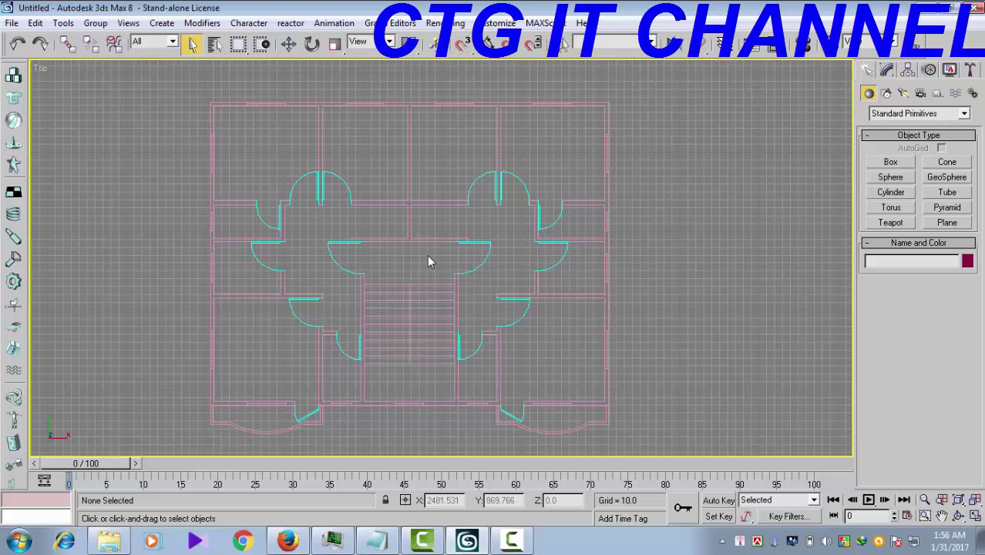
scroll(428, 257, "up", 2)
scroll(428, 256, "down", 2)
scroll(428, 258, "up", 2)
scroll(427, 261, "down", 2)
middle_click_drag(494, 143, 510, 211)
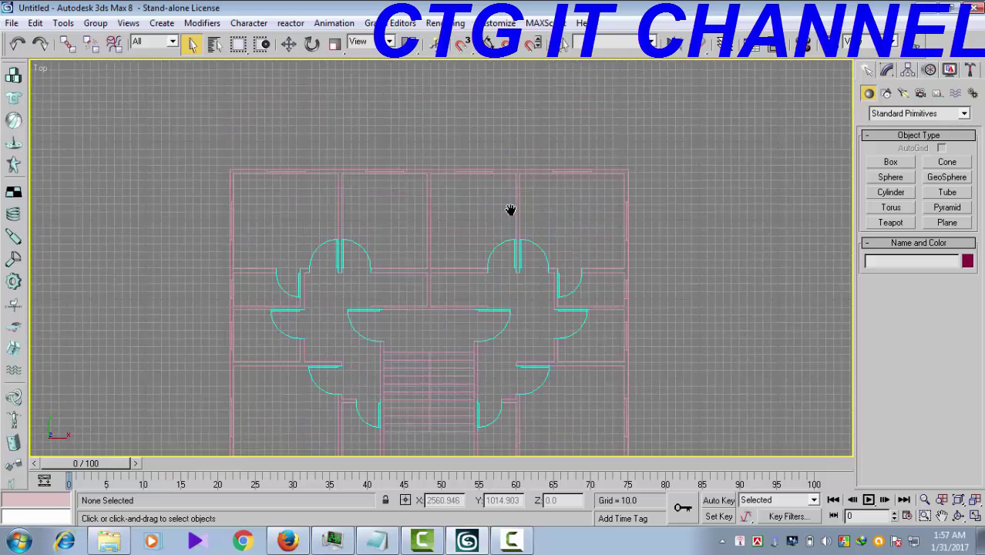
scroll(509, 210, "up", 2)
scroll(485, 239, "up", 3)
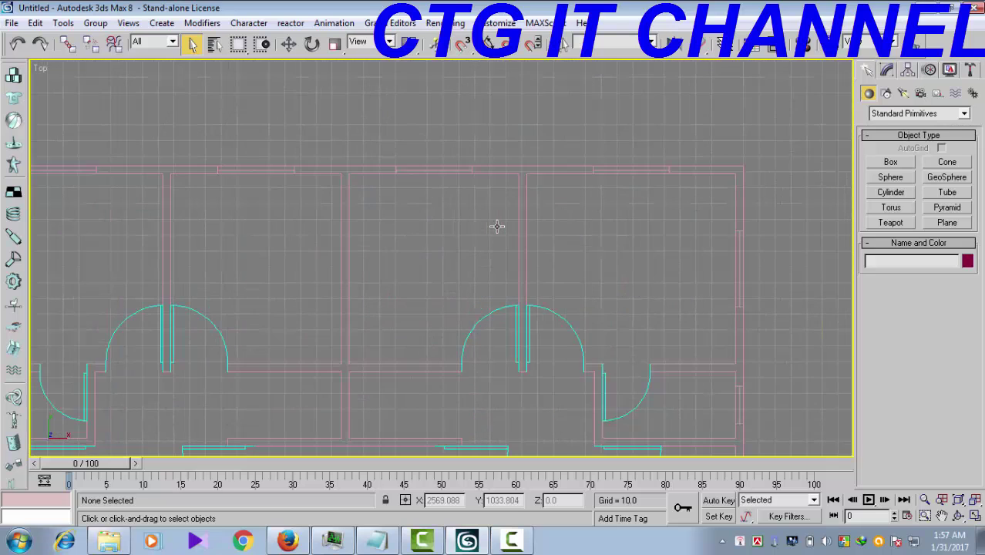
- Examine the floor plan's linework by selecting the wall outline and a door symbol, ending with nothing selected
left_click(554, 137)
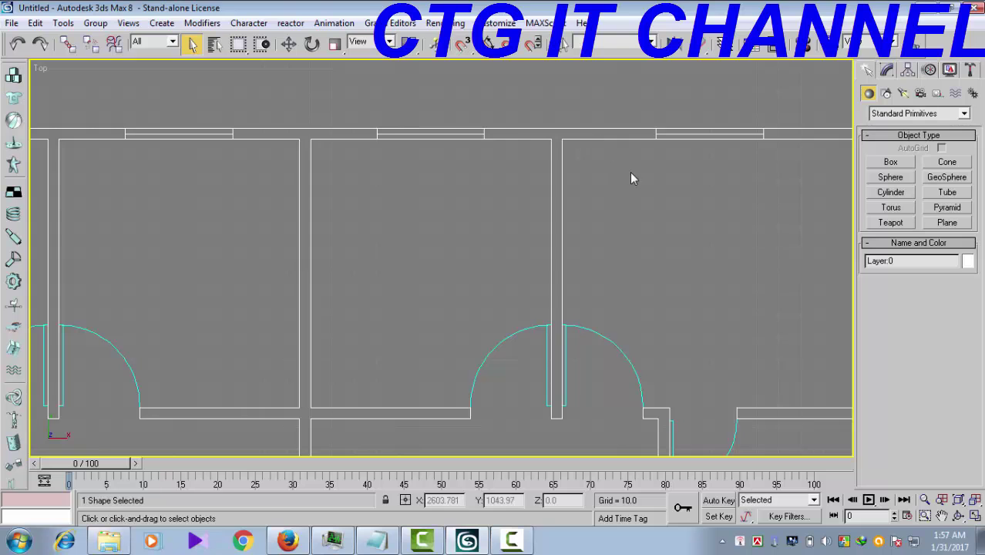
scroll(630, 178, "down", 3)
scroll(617, 222, "up", 4)
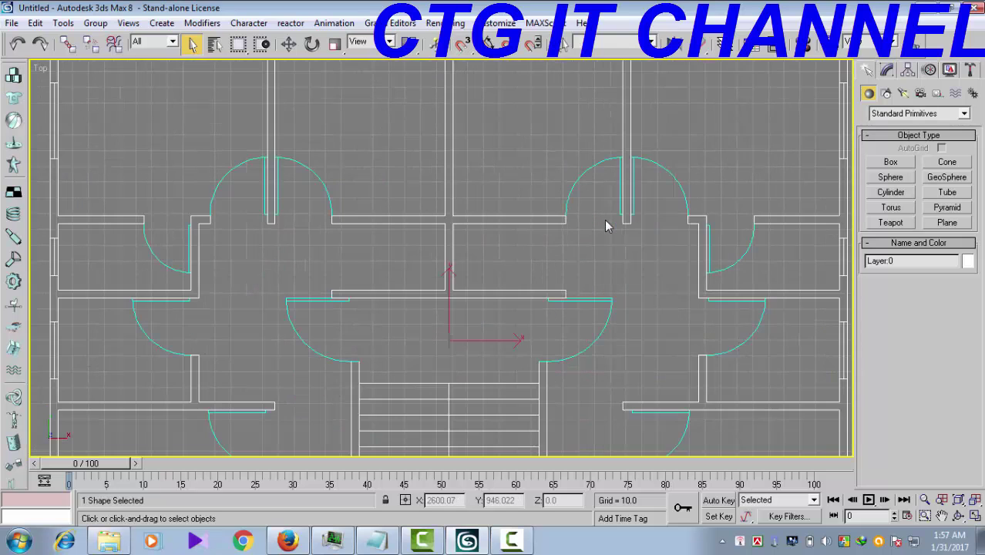
middle_click_drag(493, 82, 547, 273)
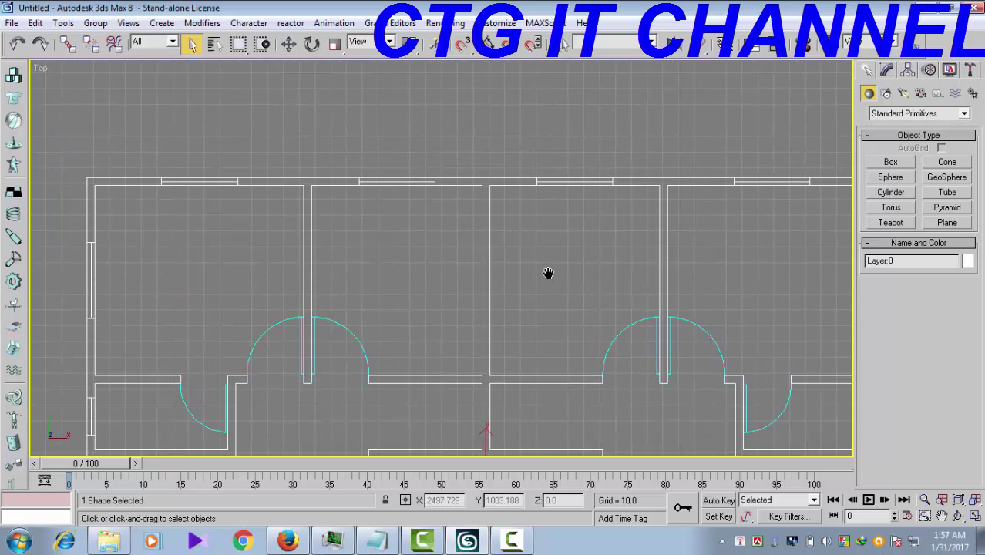
scroll(547, 189, "down", 3)
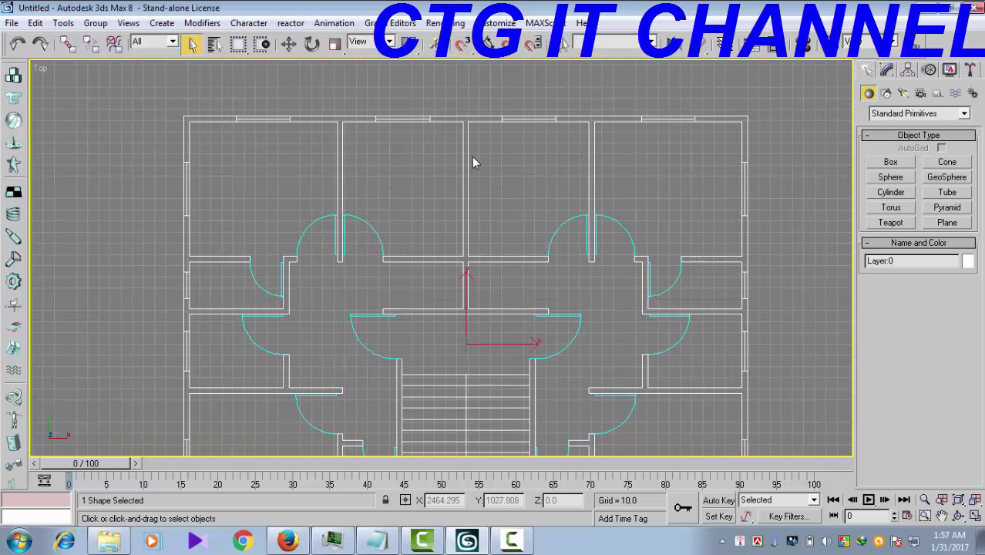
left_click(796, 156)
scroll(595, 271, "down", 3)
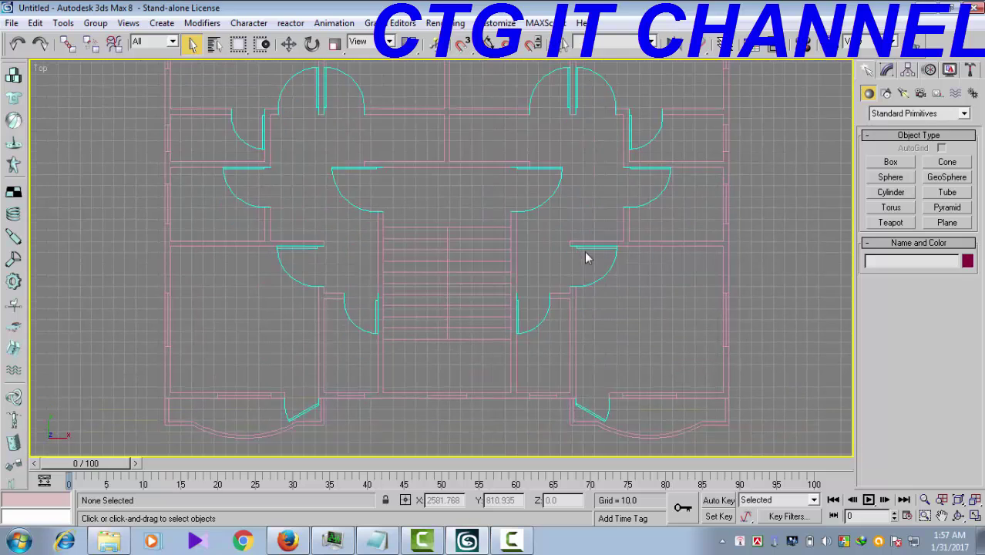
scroll(547, 286, "up", 4)
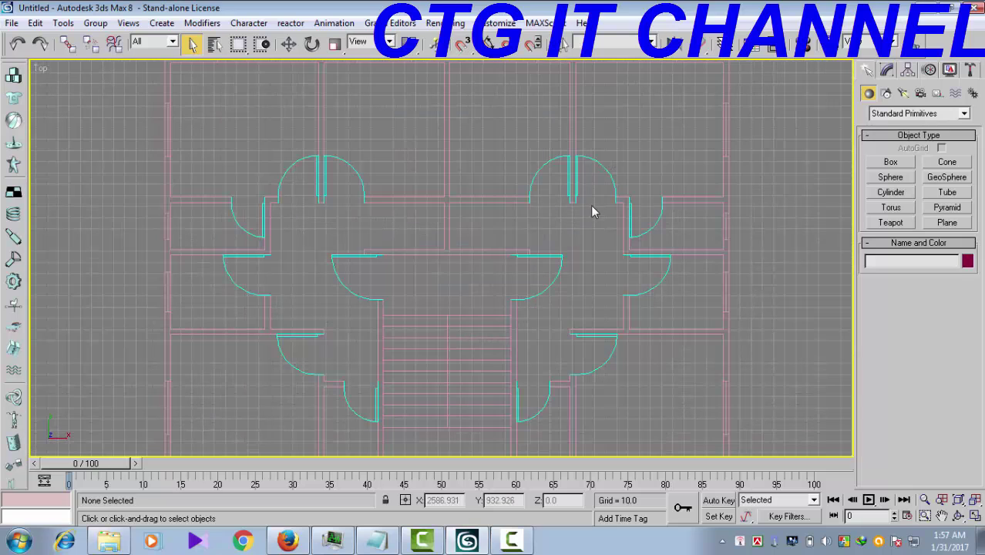
scroll(593, 212, "up", 5)
left_click_drag(710, 148, 679, 221)
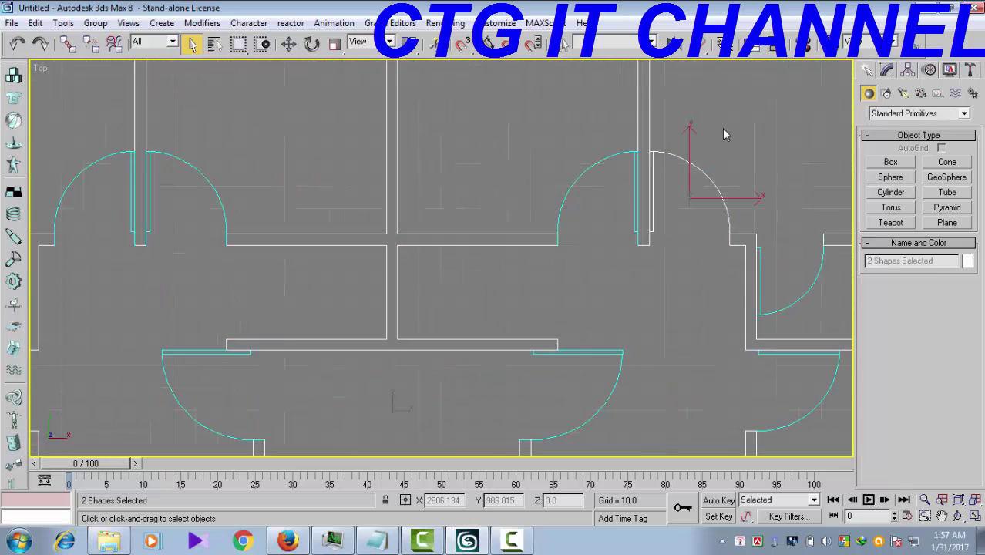
left_click(722, 133)
left_click(700, 200)
scroll(689, 208, "down", 3)
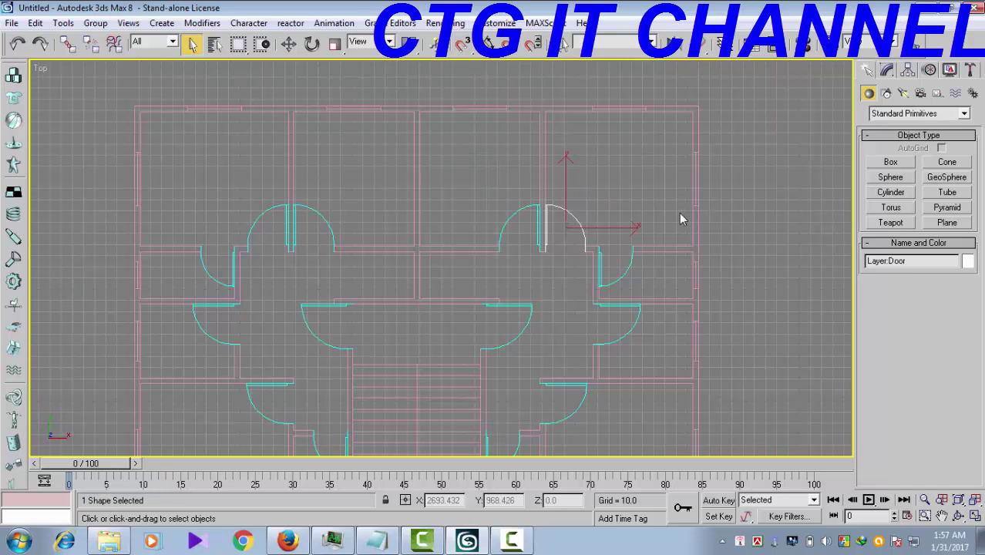
left_click(769, 208)
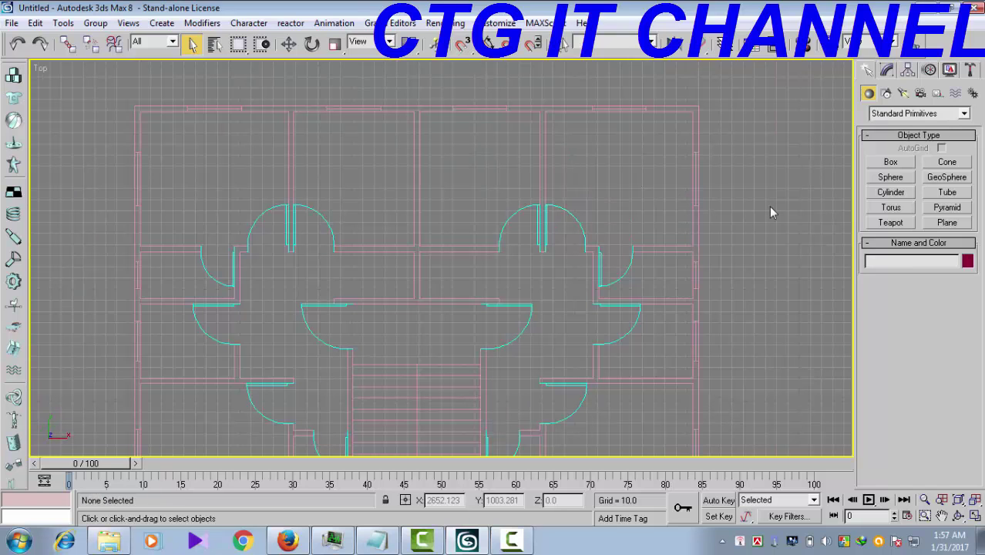
- Start an AEC Extended Wall and set its height to 120
left_click(288, 43)
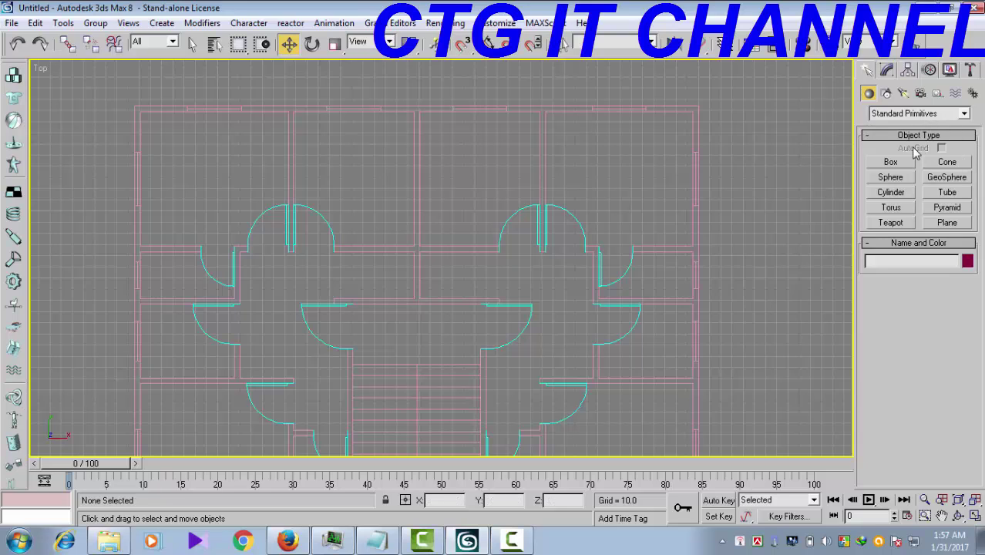
left_click(964, 114)
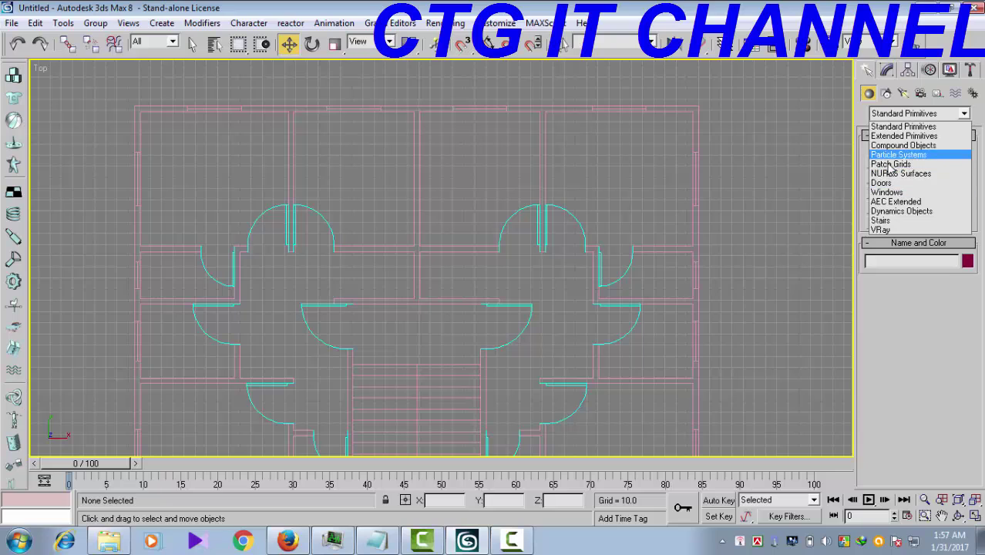
left_click(907, 204)
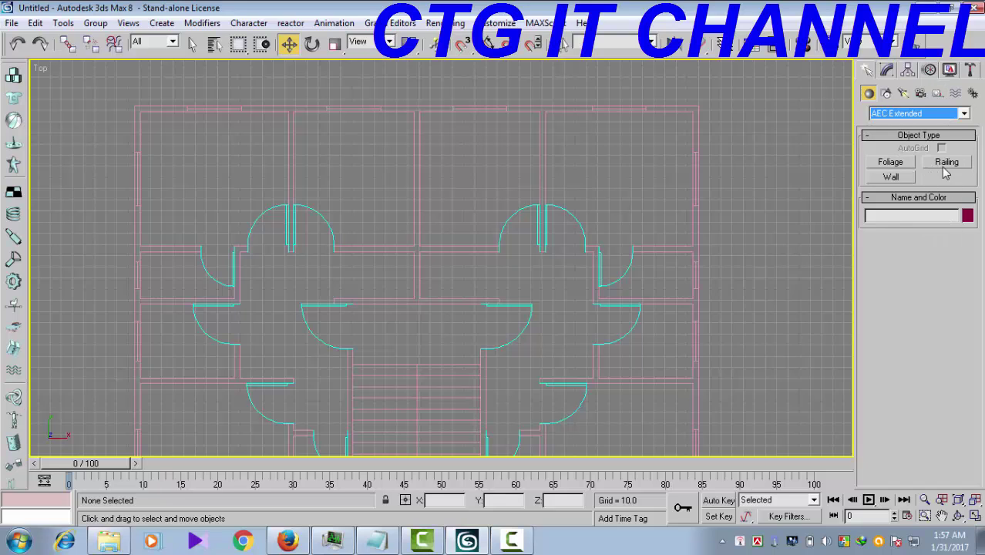
left_click(889, 178)
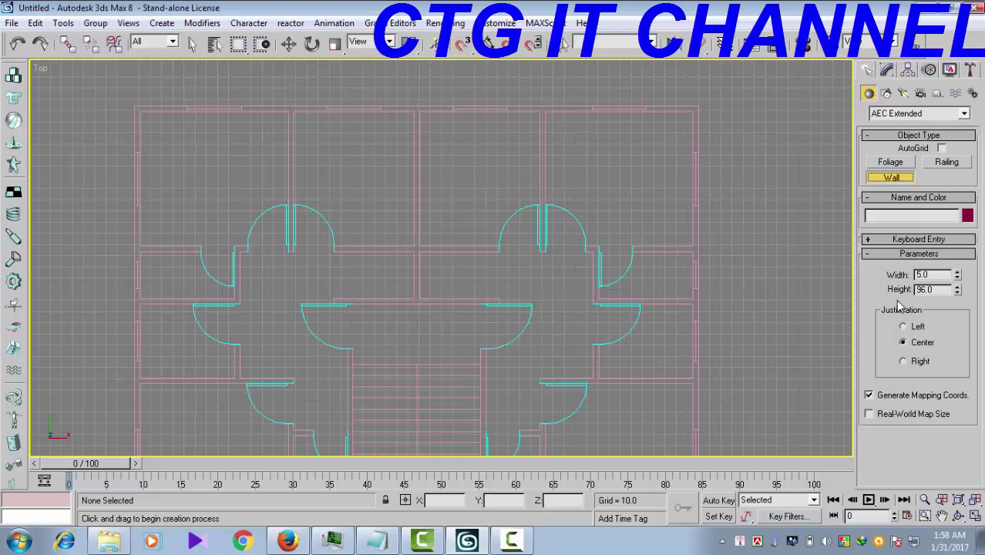
left_click(936, 289)
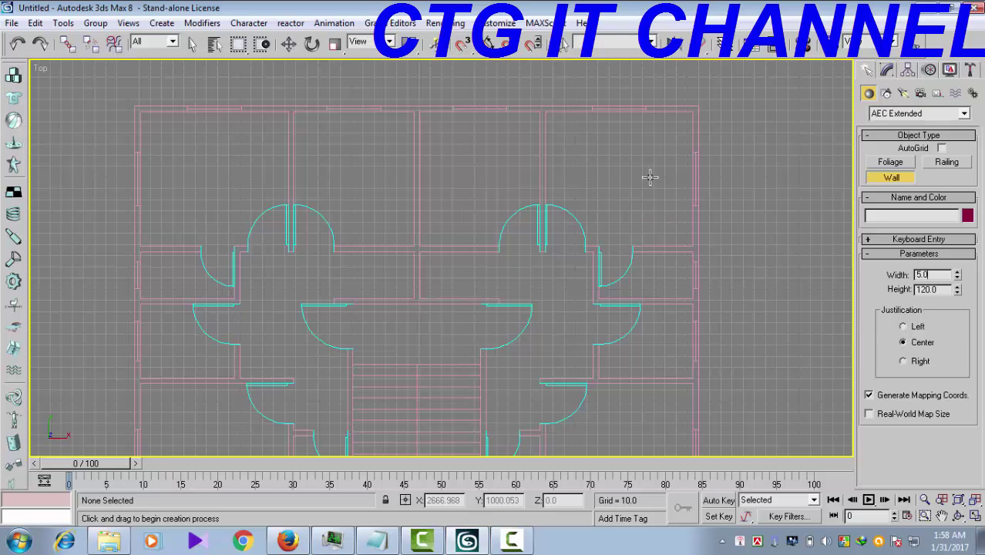
- Set the wall justification to Left and turn on 3D snapping, with the plan's upper-right room in view
scroll(693, 126, "up", 3)
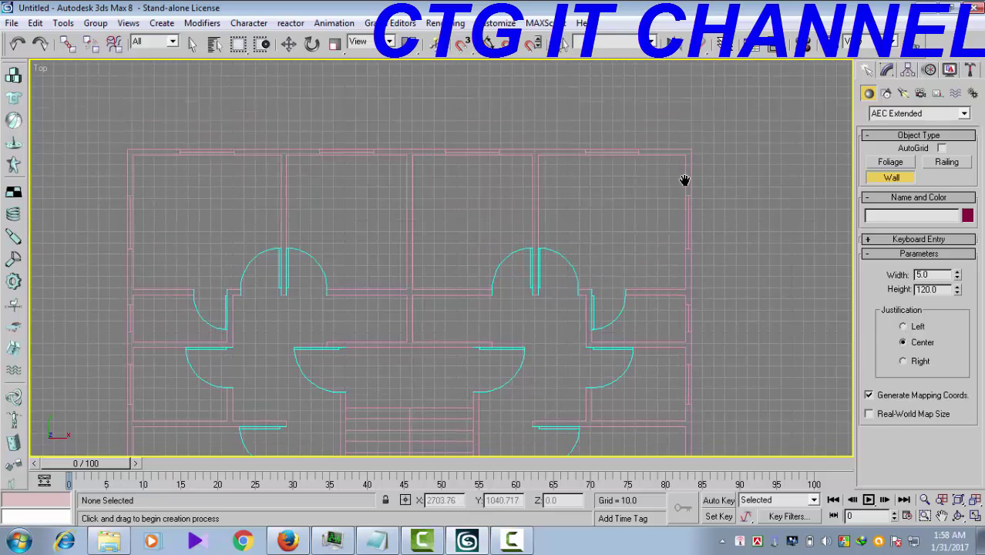
scroll(761, 138, "up", 2)
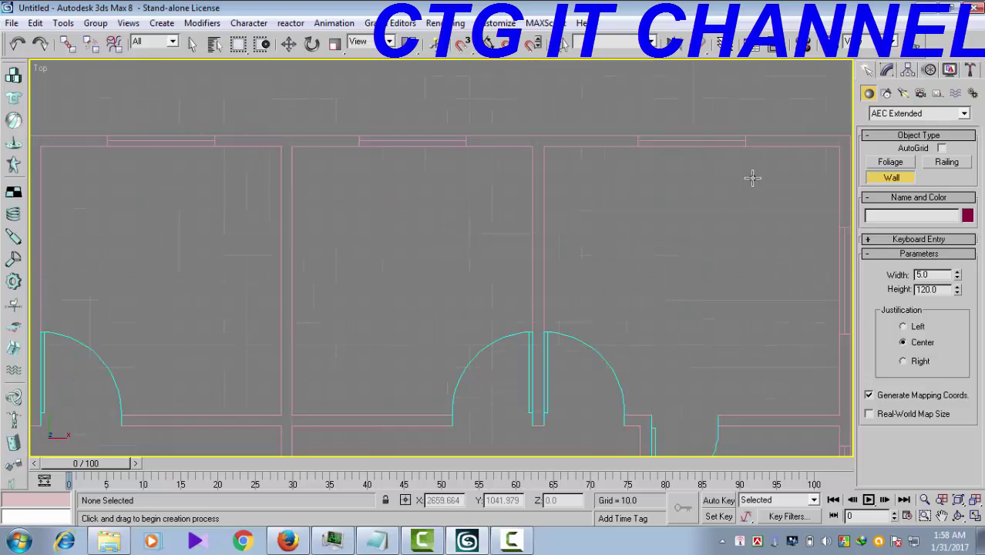
scroll(732, 162, "up", 1)
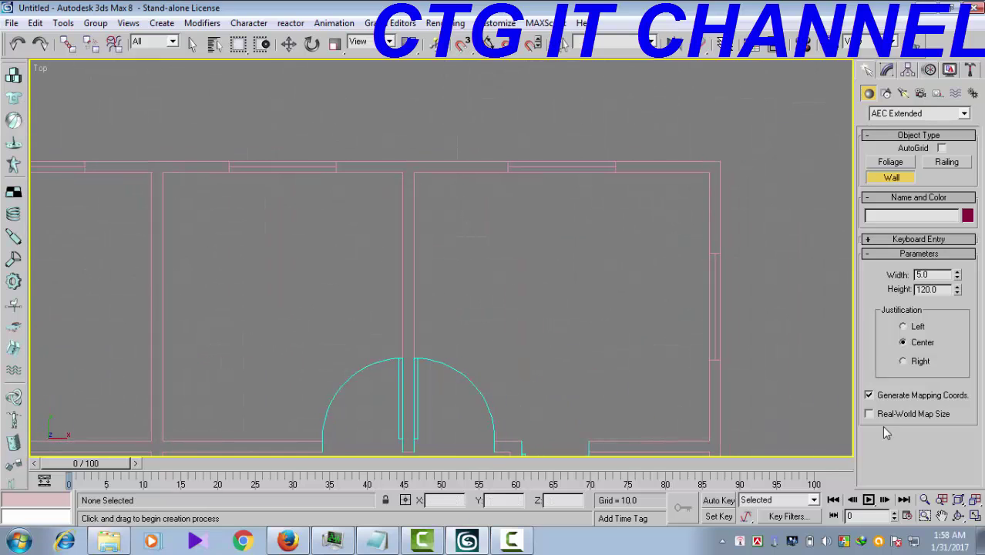
left_click(904, 328)
left_click(459, 46)
- Draw a wall on the plan's right exterior wall from the window's upper end to the upper-right room's inner corner
middle_click_drag(617, 220, 550, 233)
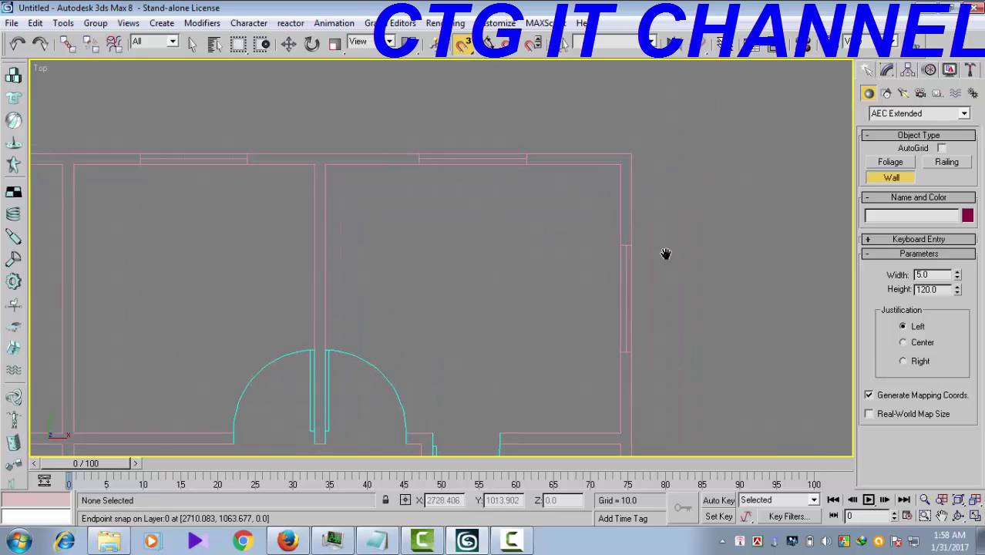
scroll(635, 221, "up", 3)
middle_click_drag(681, 198, 683, 301)
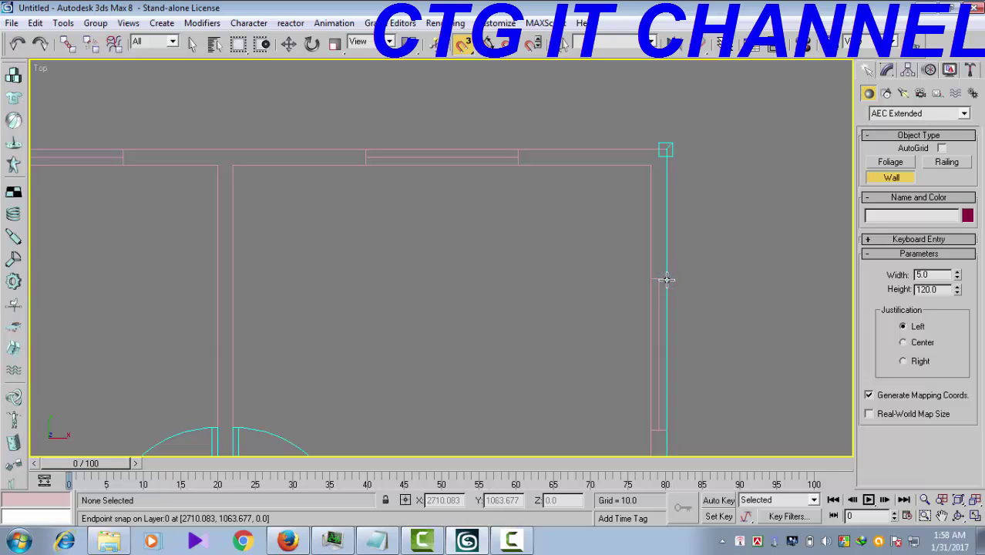
left_click(666, 279)
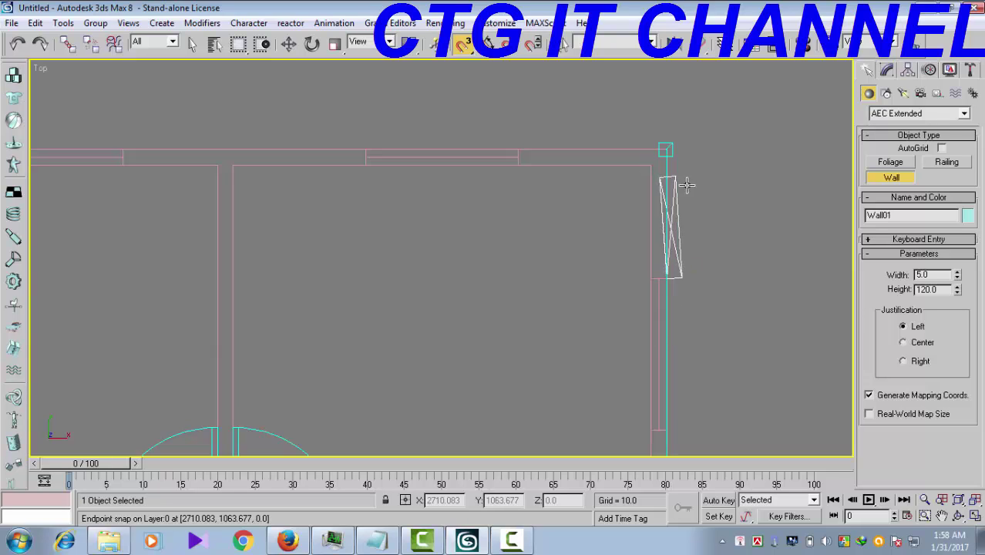
right_click(686, 246)
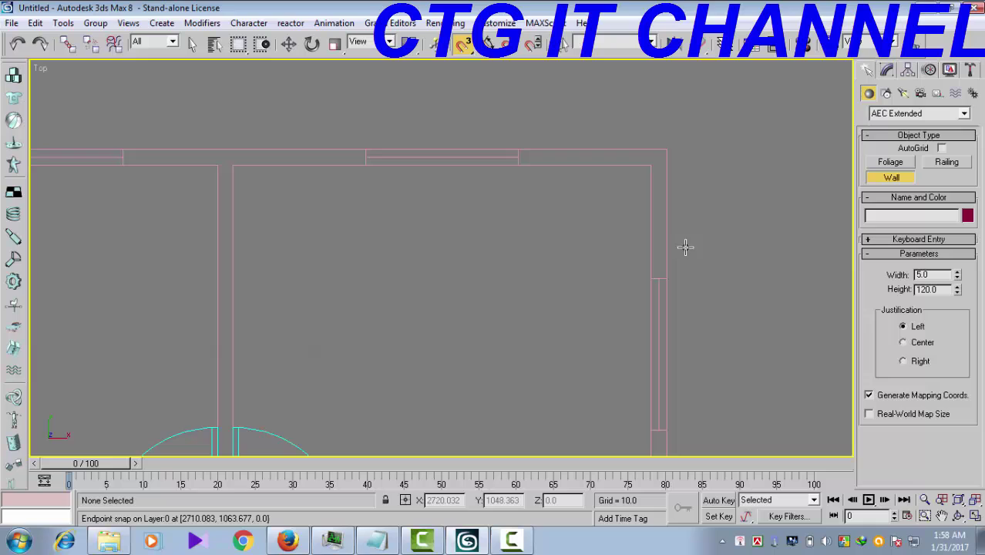
left_click(652, 278)
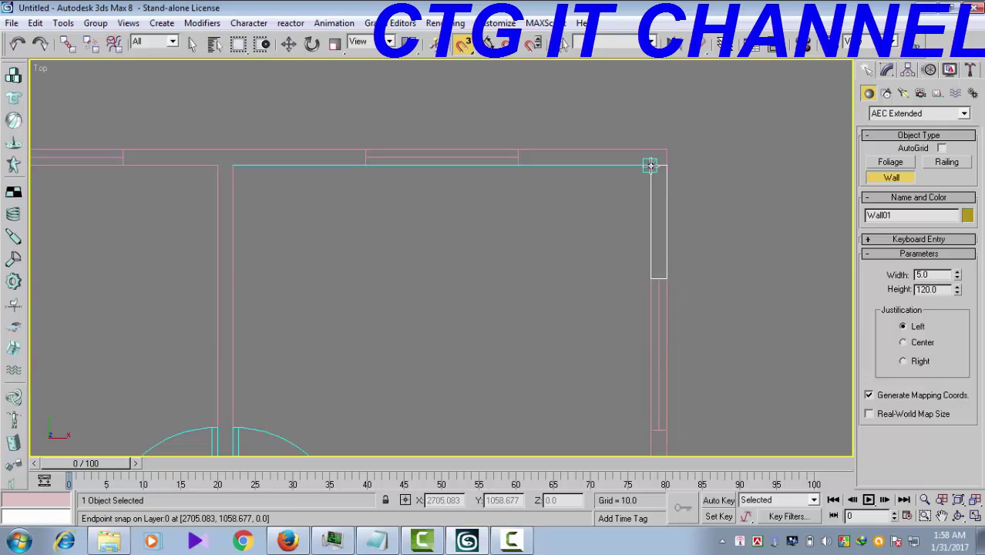
left_click(650, 165)
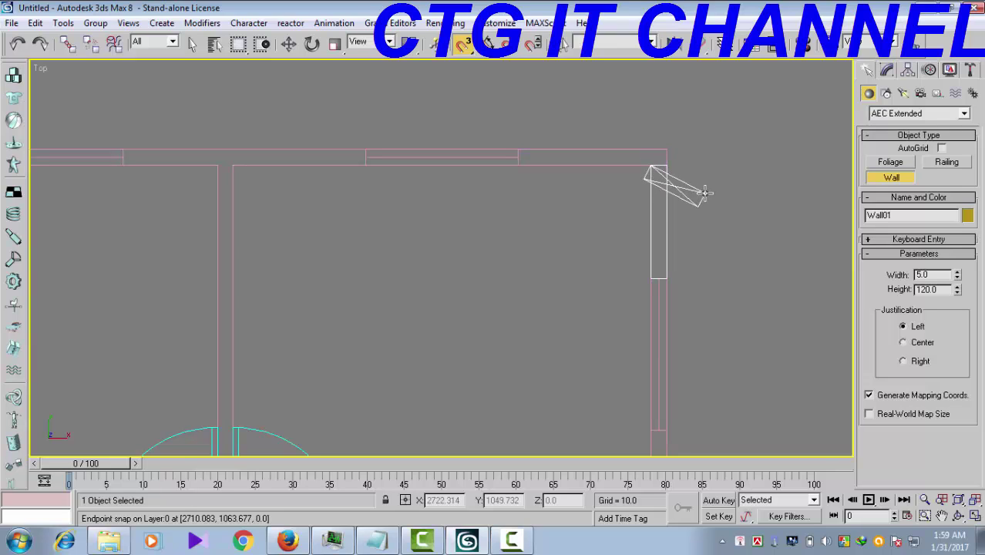
- Draw a wall on the plan's upper exterior wall, from the first wall's outer upper corner to the nearest window's inner edge
middle_click_drag(724, 212, 674, 285)
scroll(680, 283, "up", 1)
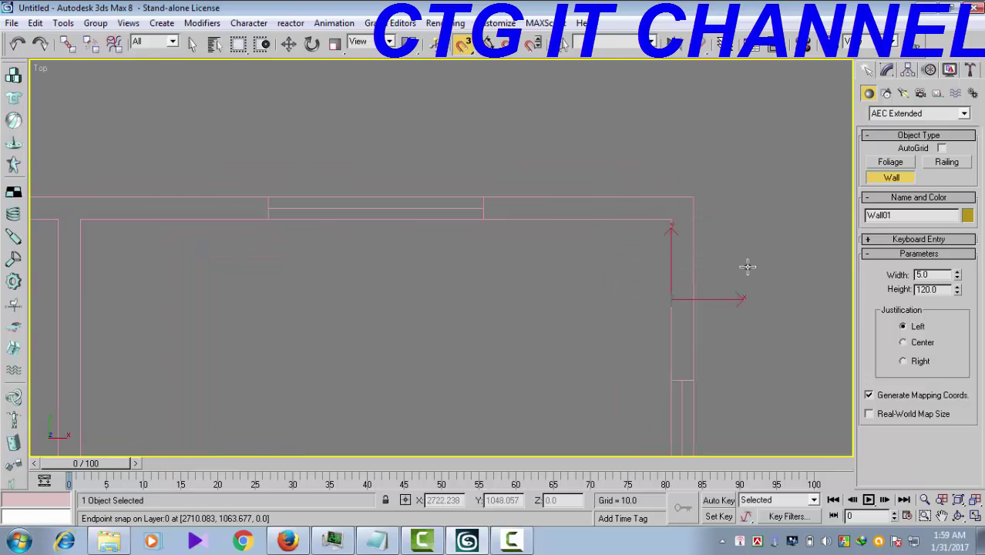
scroll(736, 295, "up", 1)
middle_click_drag(736, 295, 639, 328)
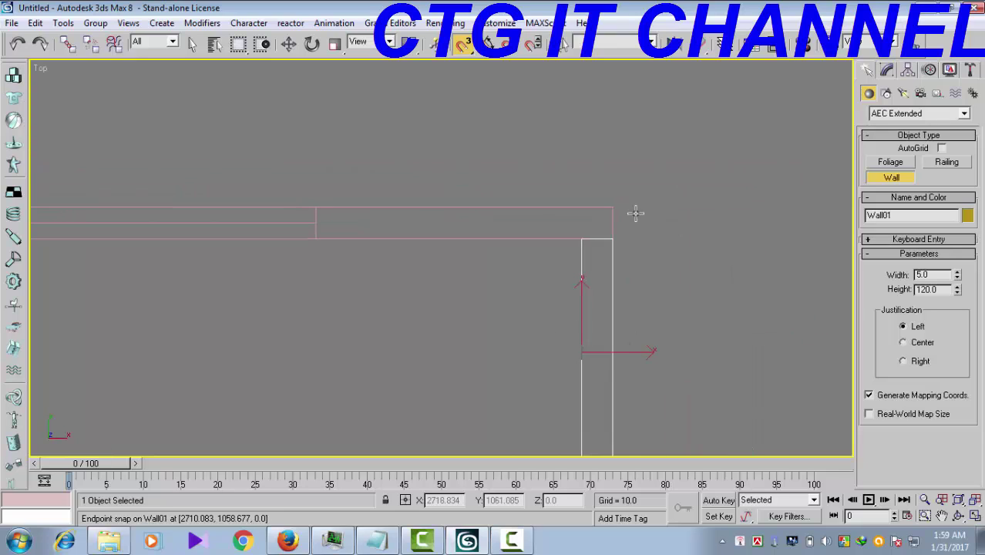
left_click(612, 204)
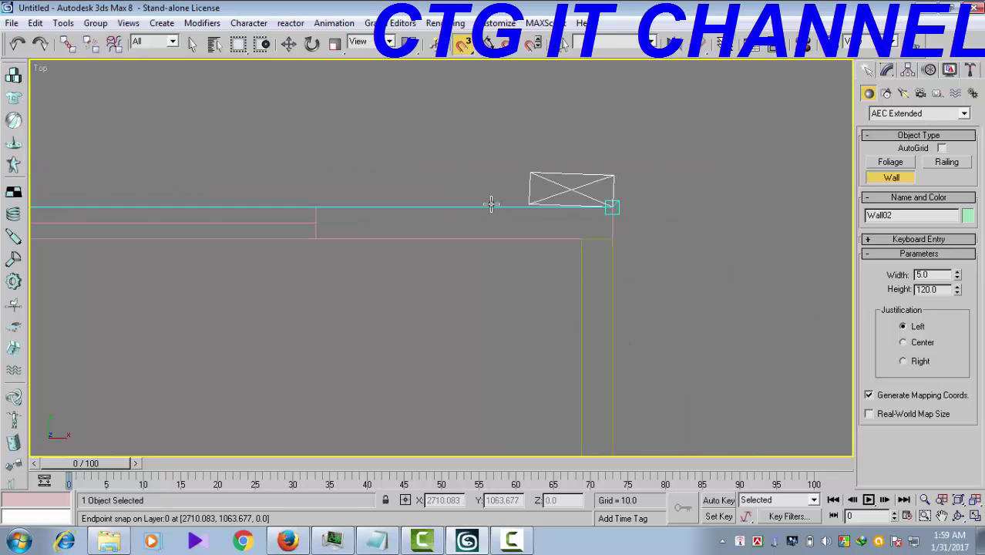
right_click(535, 212)
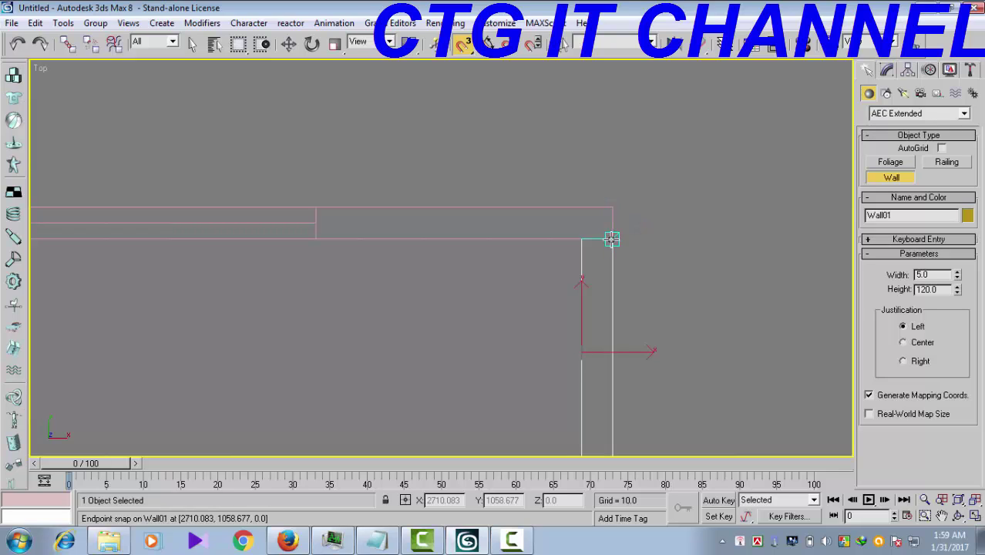
left_click(611, 239)
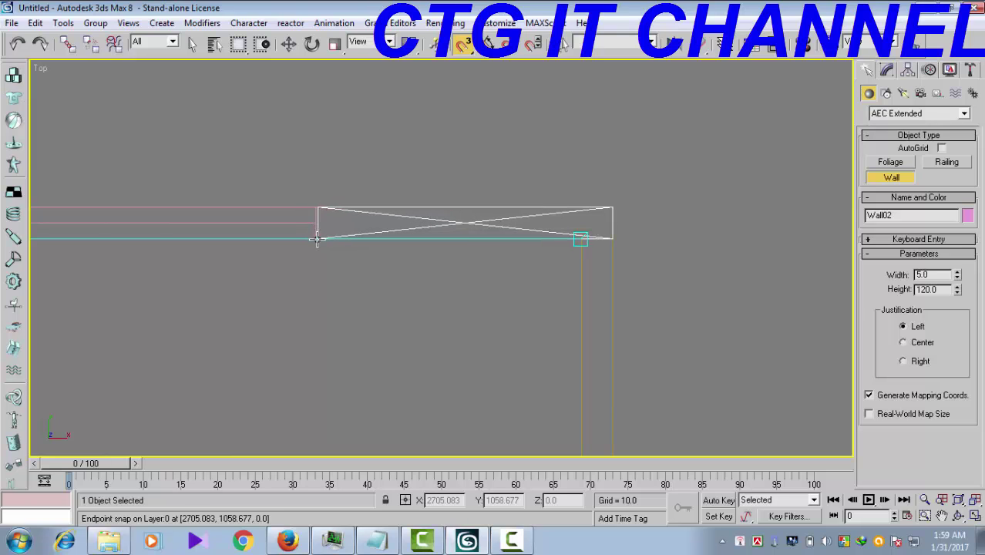
scroll(316, 241, "up", 2)
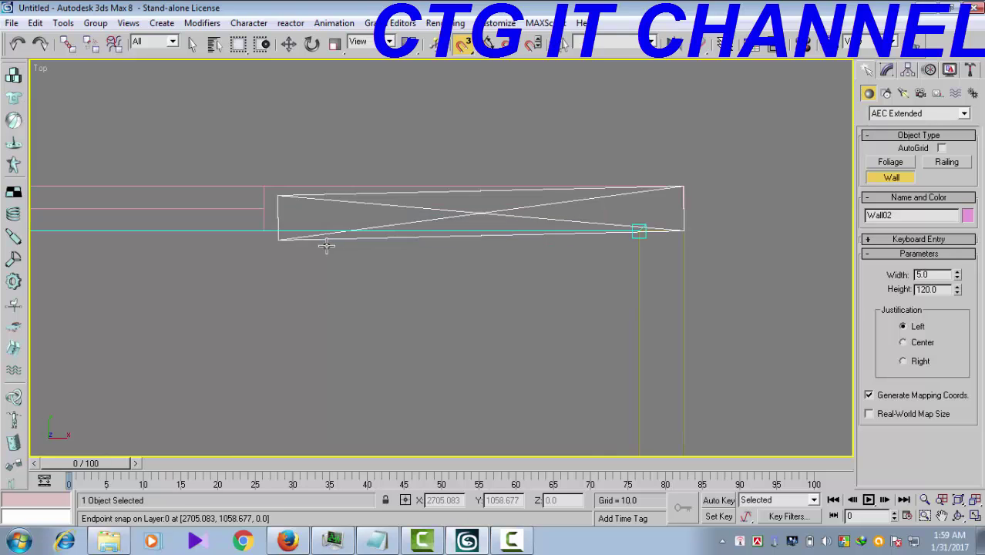
left_click(263, 229)
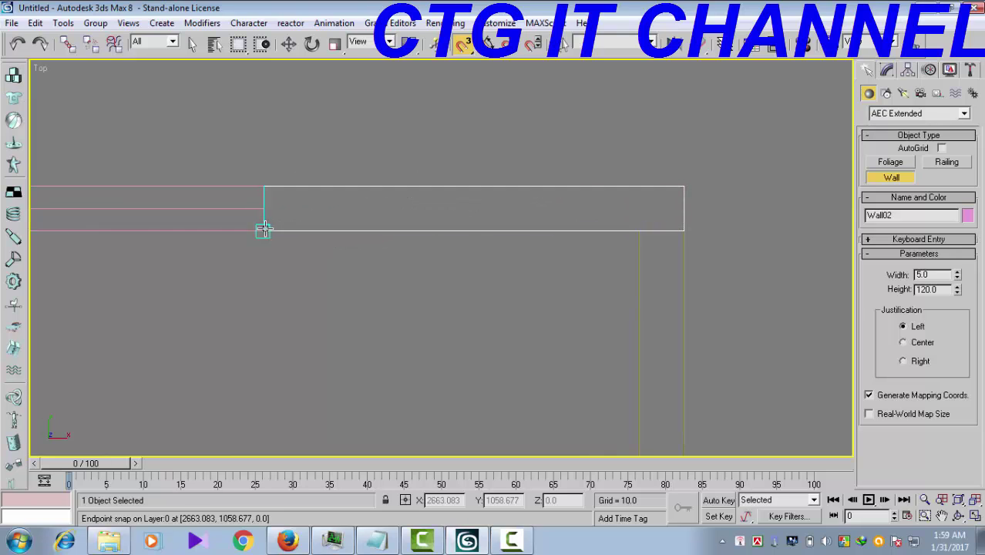
right_click(311, 320)
middle_click_drag(255, 315, 335, 237)
scroll(266, 316, "down", 2)
middle_click_drag(530, 321, 453, 248)
scroll(477, 295, "down", 1)
middle_click_drag(555, 257, 536, 281)
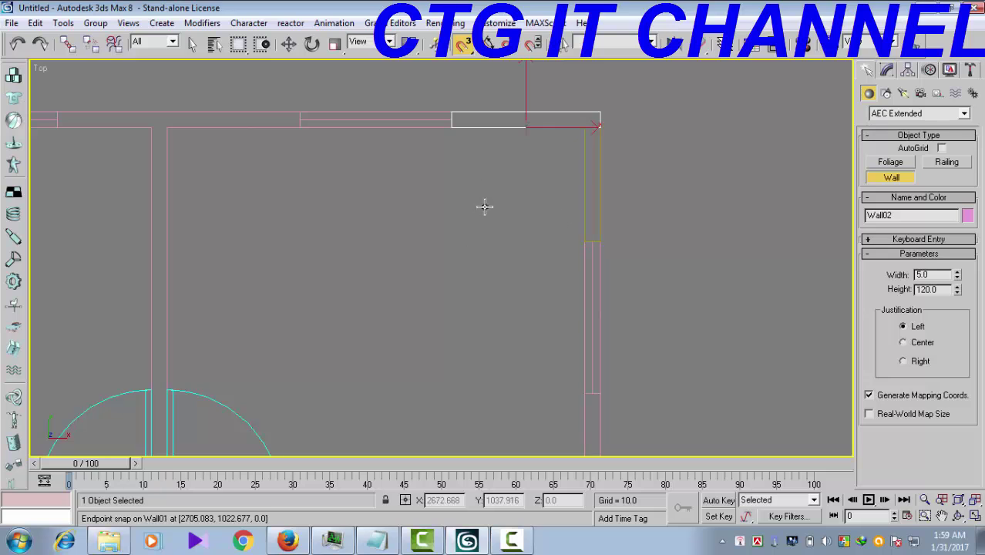
- Show all four viewports and examine the two walls at the plan's far corner in the Perspective view
left_click(975, 517)
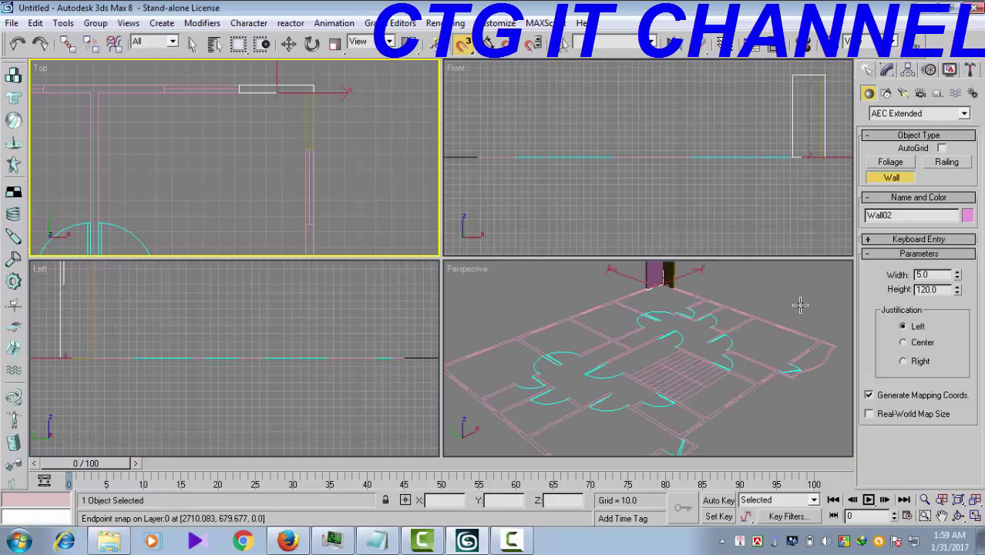
left_click(805, 433)
middle_click_drag(804, 433, 803, 442)
scroll(688, 413, "up", 2)
middle_click_drag(732, 340, 708, 424)
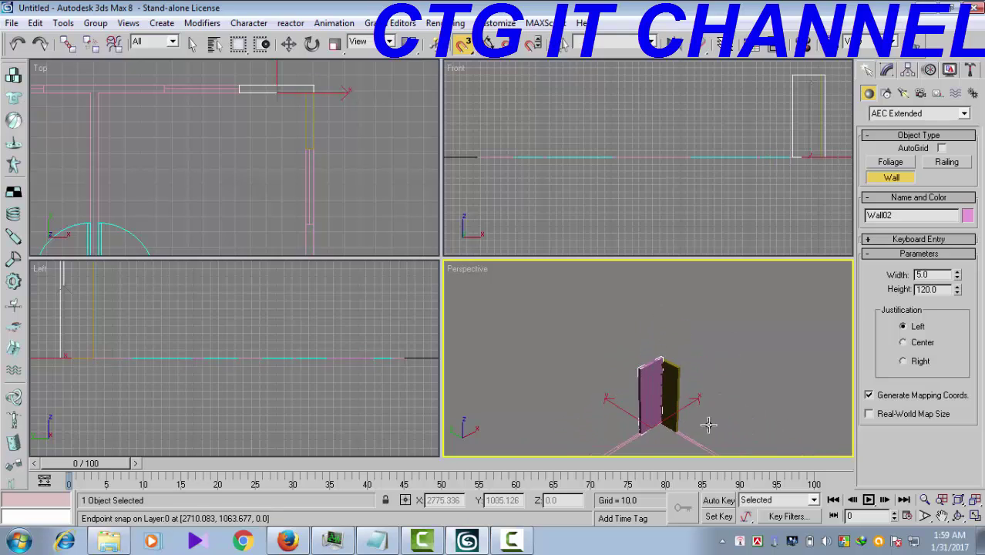
scroll(708, 423, "up", 2)
scroll(728, 370, "up", 1)
scroll(737, 374, "up", 2)
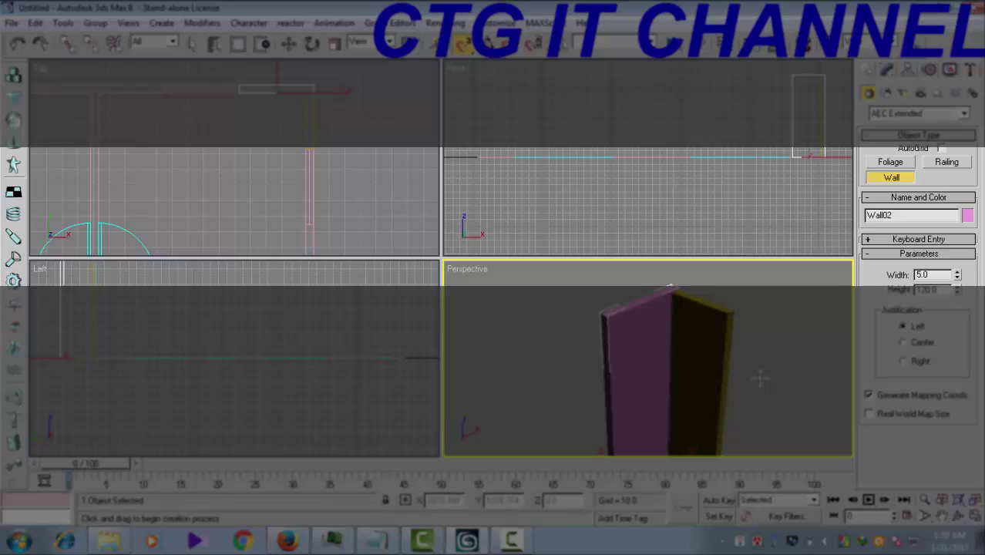
scroll(755, 362, "down", 3)
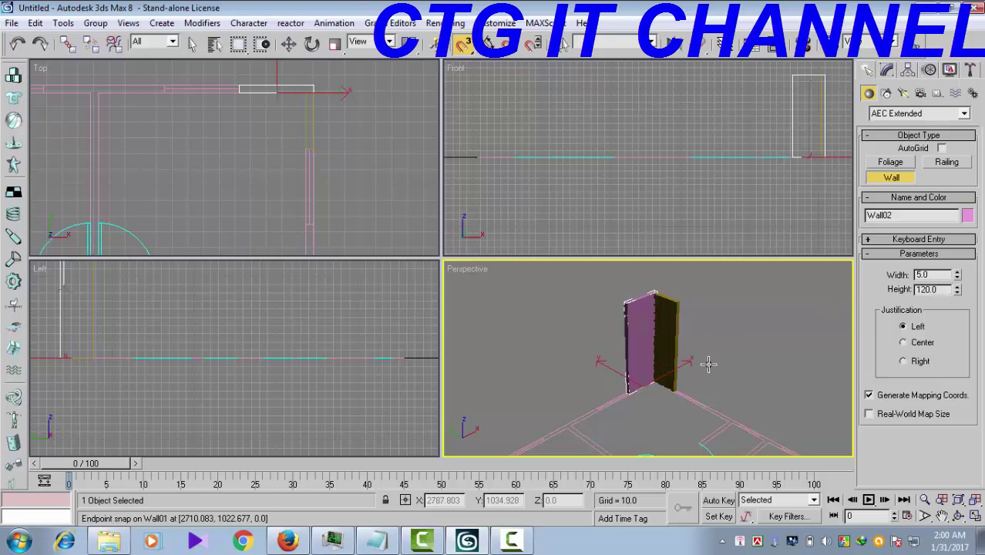
- Draw a snapped wall on the plan's upper exterior wall, filling the stretch between the first and second windows from the right
middle_click_drag(341, 116, 353, 137)
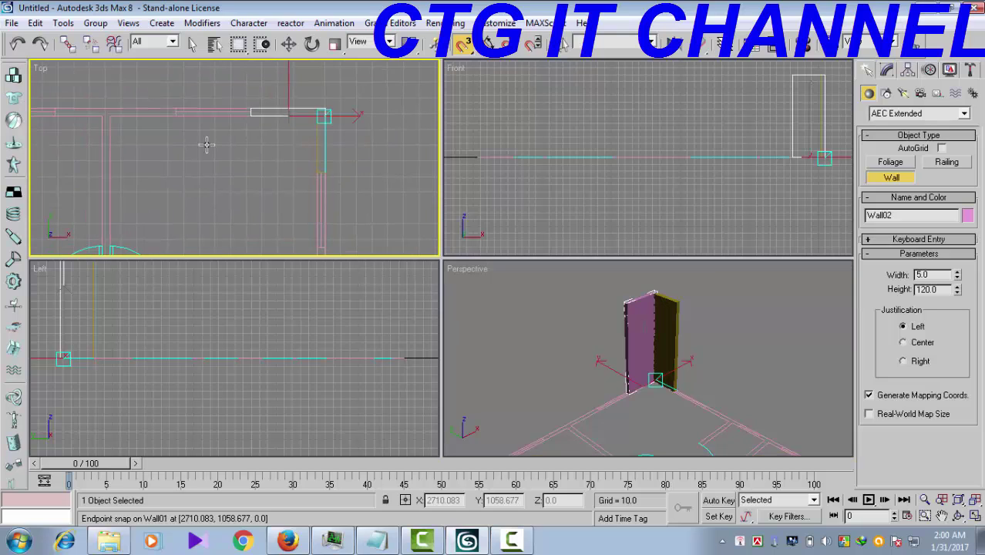
middle_click_drag(242, 147, 339, 150)
scroll(268, 159, "up", 2)
middle_click_drag(259, 165, 361, 200)
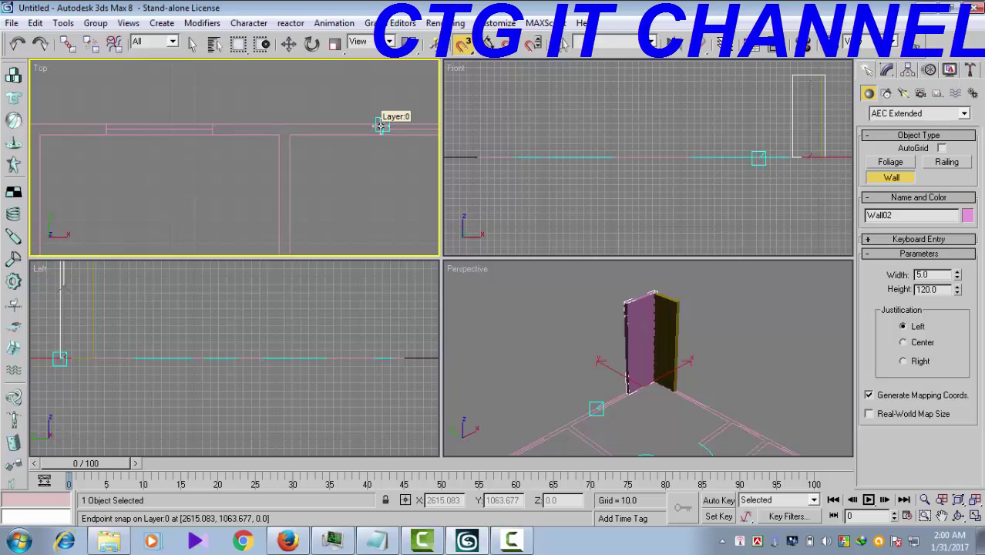
left_click(381, 126)
right_click(301, 126)
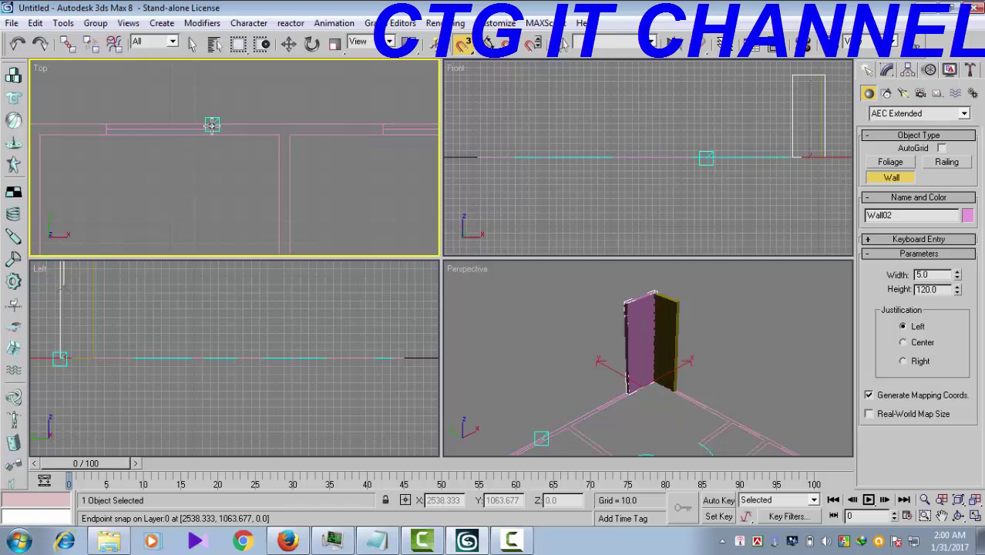
left_click(212, 124)
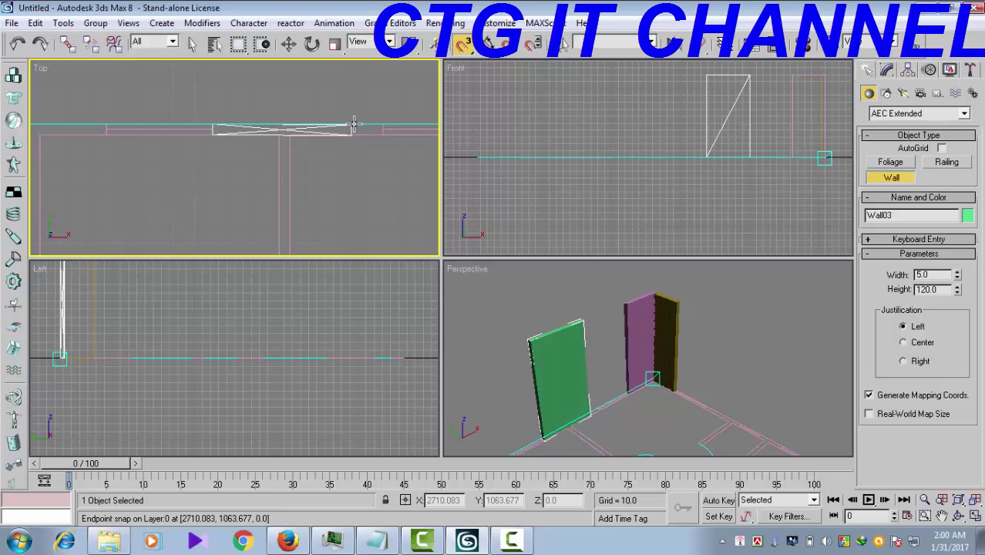
left_click(383, 124)
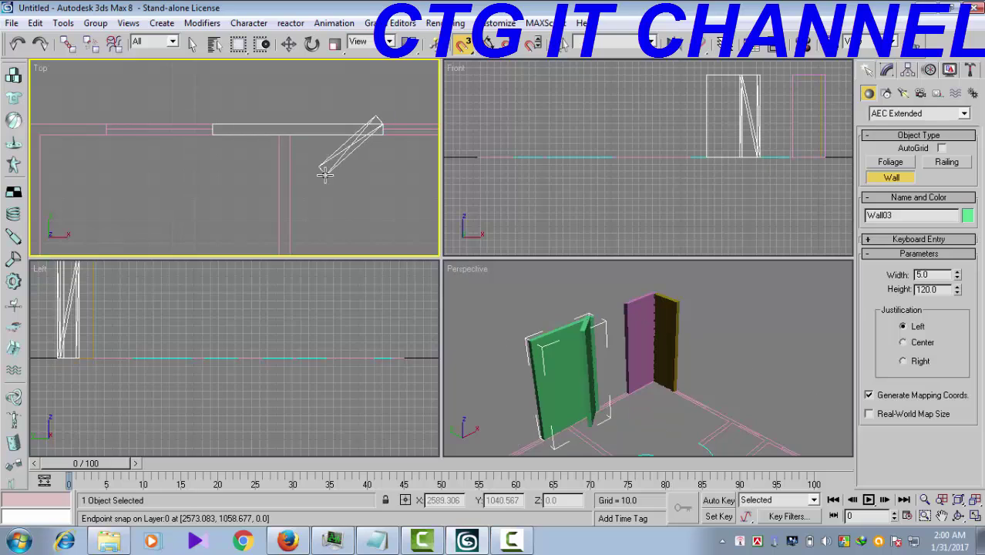
right_click(326, 171)
- Draw a snapped wall on the upper exterior wall between the second and third windows from the right
middle_click_drag(148, 187, 305, 112)
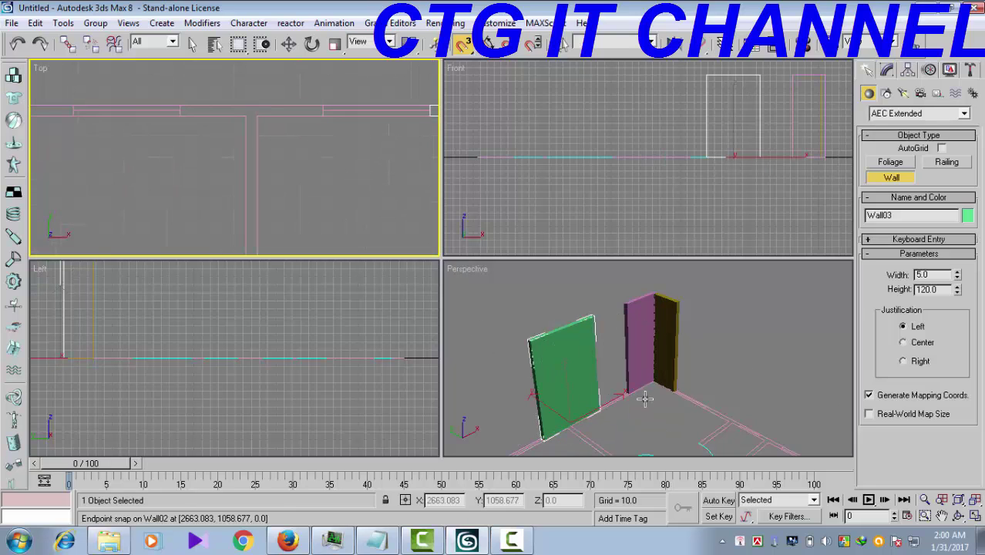
mouse_move(642, 397)
middle_mouse_down()
mouse_move(690, 389)
mouse_move(720, 340)
mouse_move(662, 364)
middle_mouse_up()
scroll(657, 365, "down", 2)
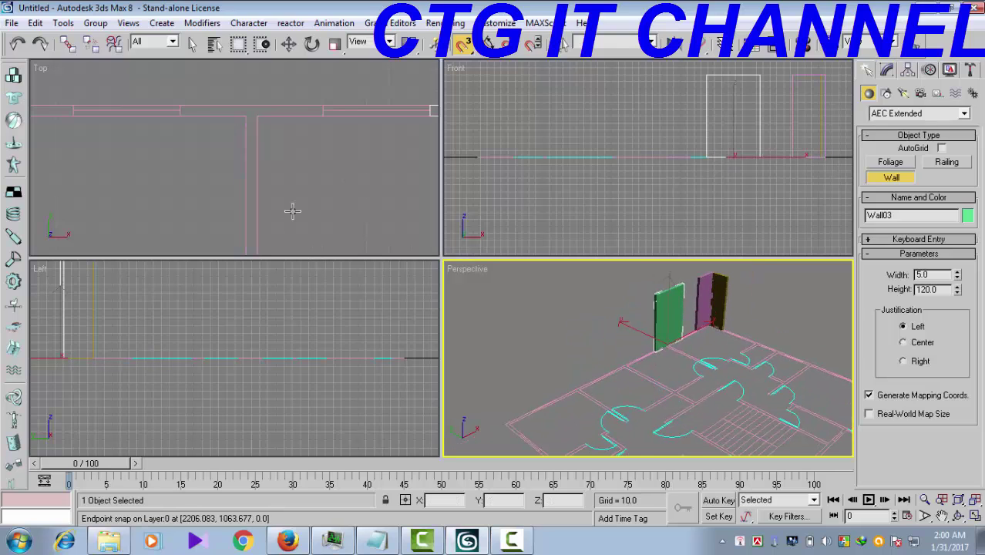
middle_click(305, 175)
scroll(294, 194, "up", 2)
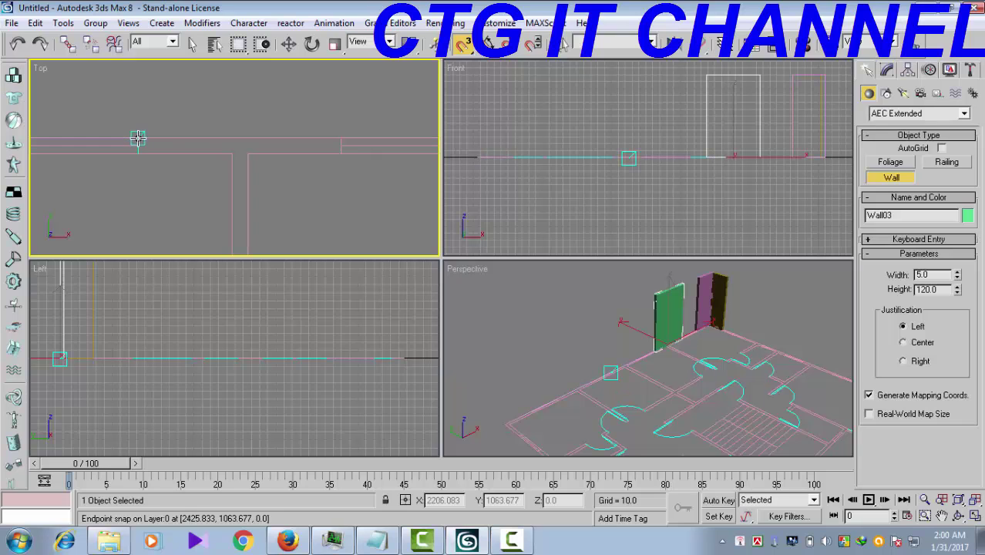
left_click(137, 138)
left_click(340, 138)
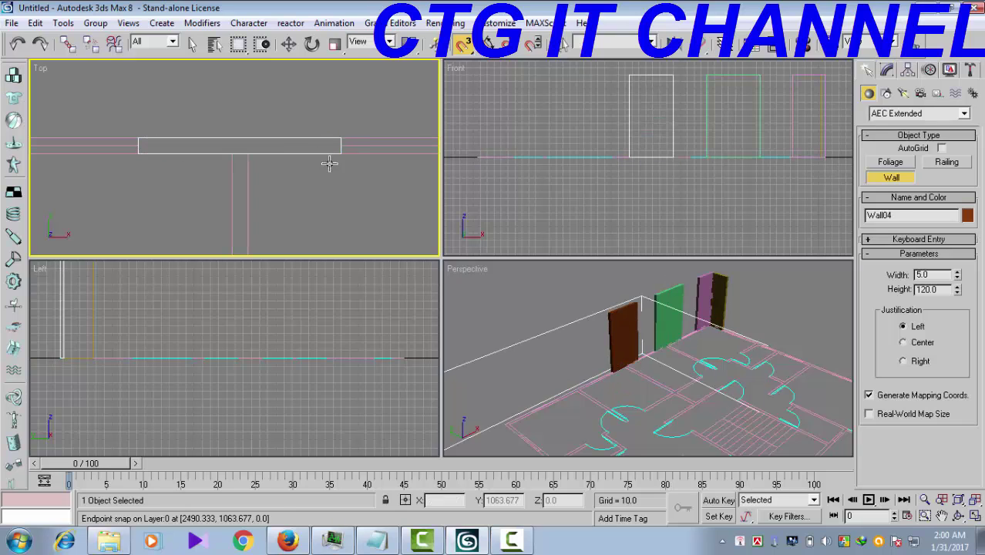
right_click(88, 219)
- Draw a snapped wall on the upper exterior wall between the third and fourth windows from the right
scroll(124, 201, "down", 2)
scroll(124, 200, "up", 5)
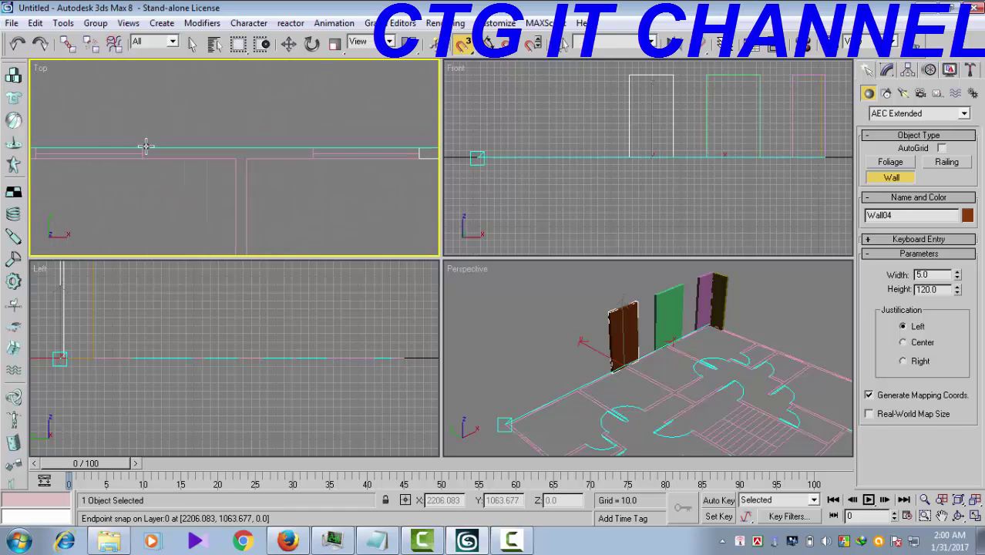
left_click(142, 148)
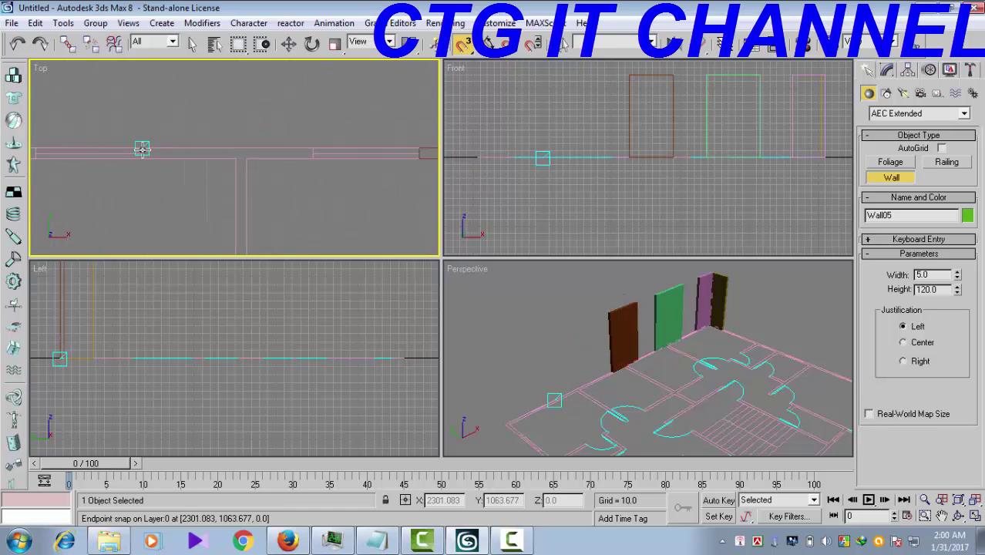
left_click(311, 149)
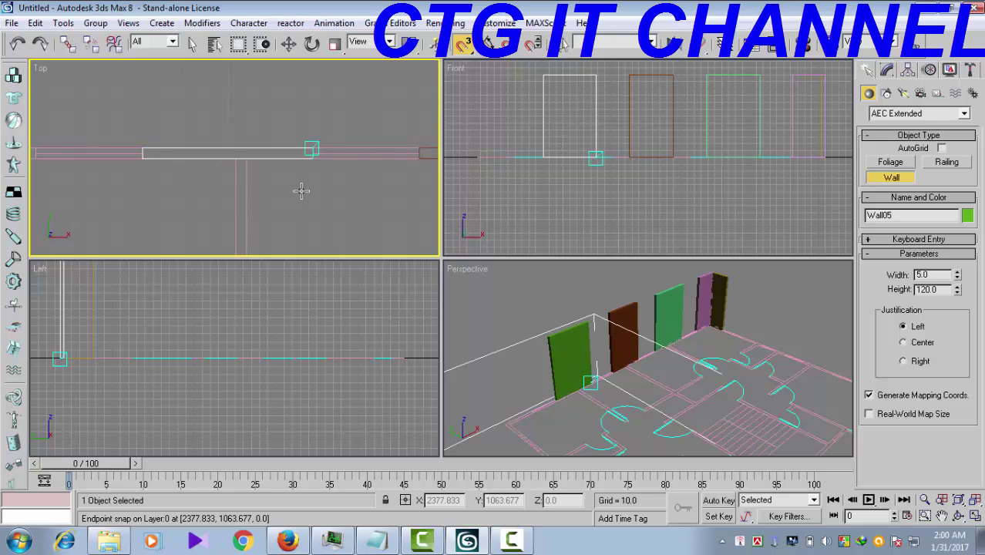
right_click(265, 207)
- Draw an L-shaped wall from the left exterior wall's uppermost window around the plan's upper-left outer corner to the nearest upper window
middle_click_drag(139, 204, 344, 163)
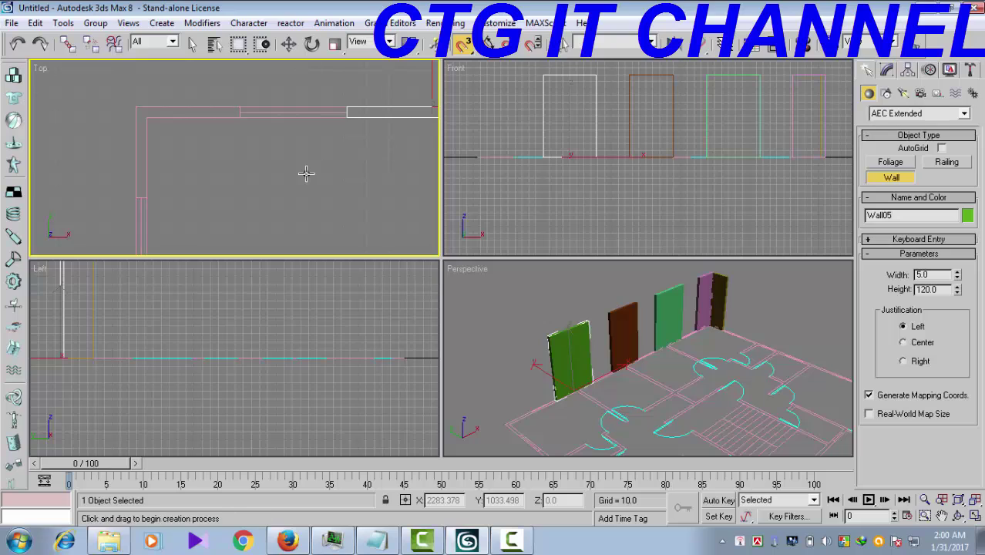
mouse_move(255, 168)
middle_mouse_down()
mouse_move(249, 198)
mouse_move(269, 185)
middle_mouse_up()
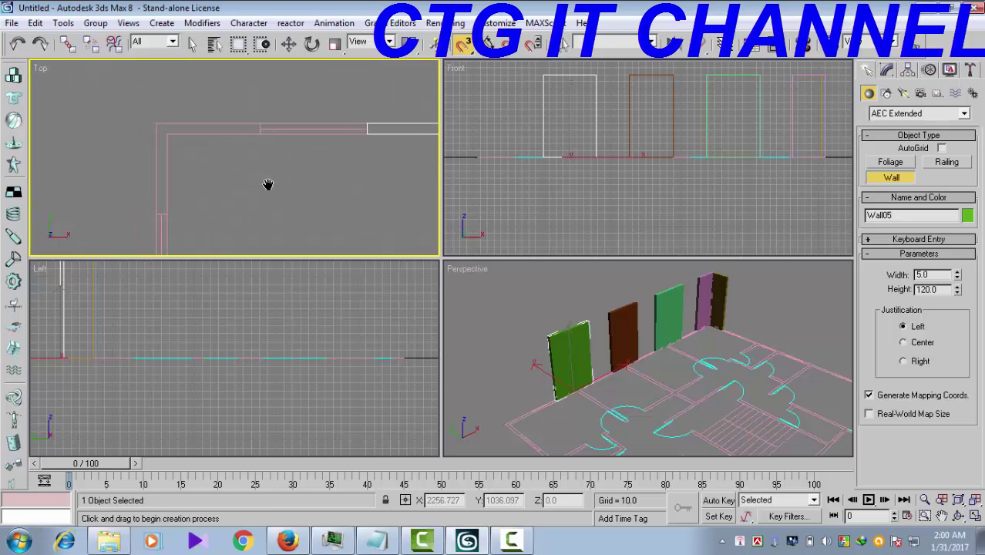
left_click(155, 214)
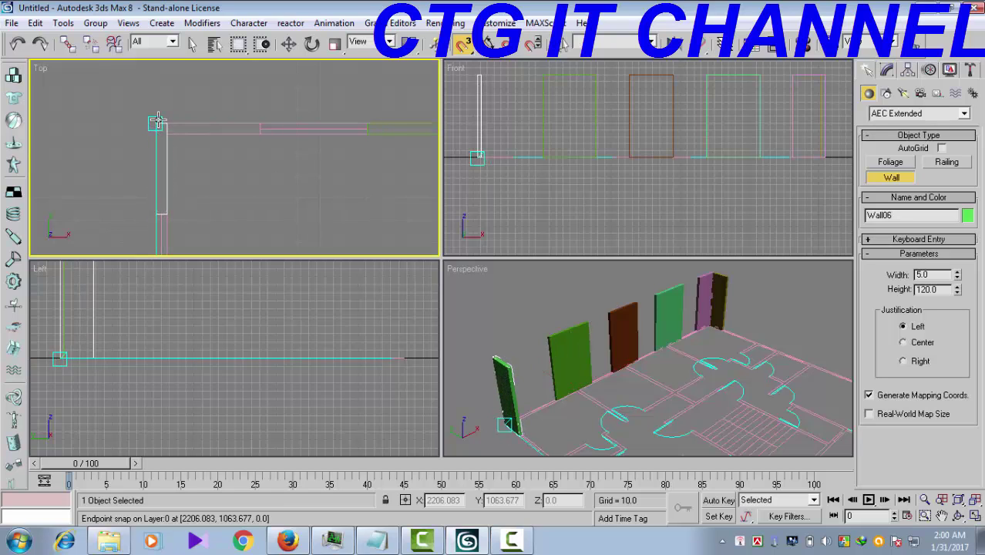
left_click(157, 121)
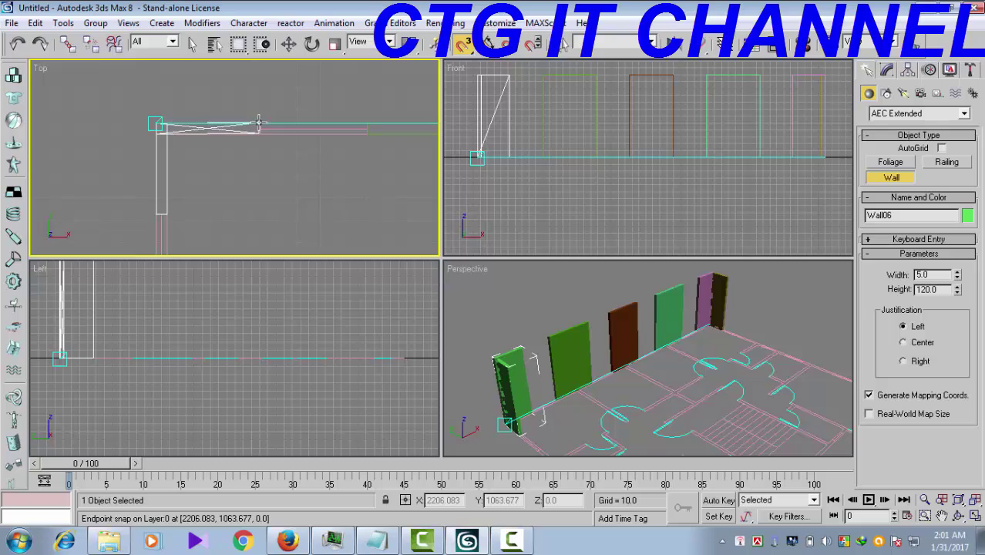
left_click(258, 122)
right_click(281, 201)
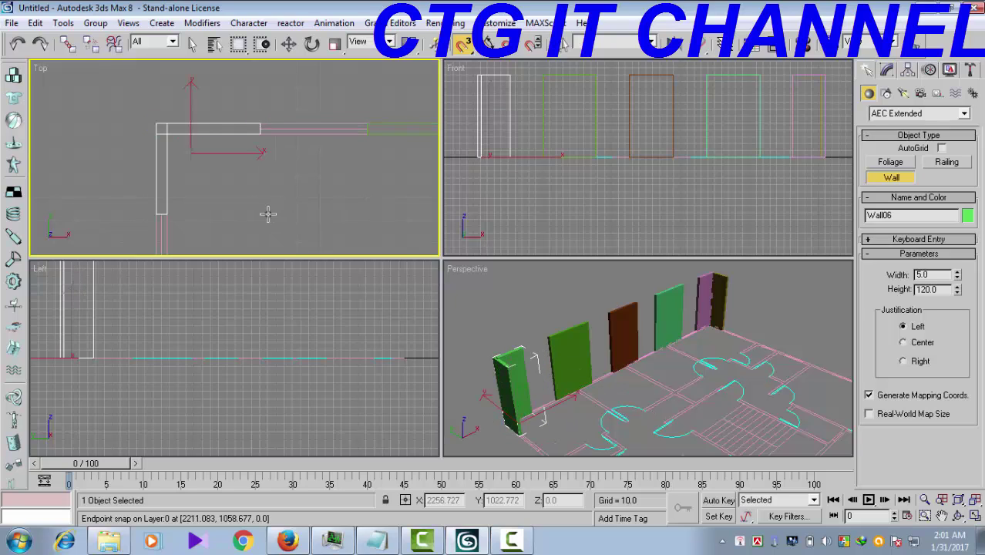
- Draw a snapped wall on the plan's left exterior wall from the second window's upper end to the uppermost window's lower end
middle_click_drag(268, 214, 219, 131)
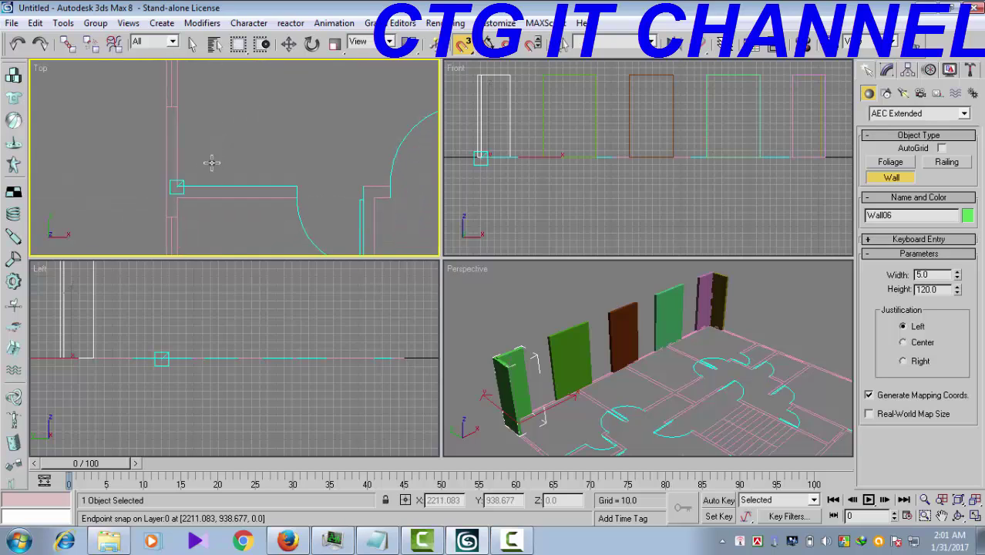
left_click(167, 108)
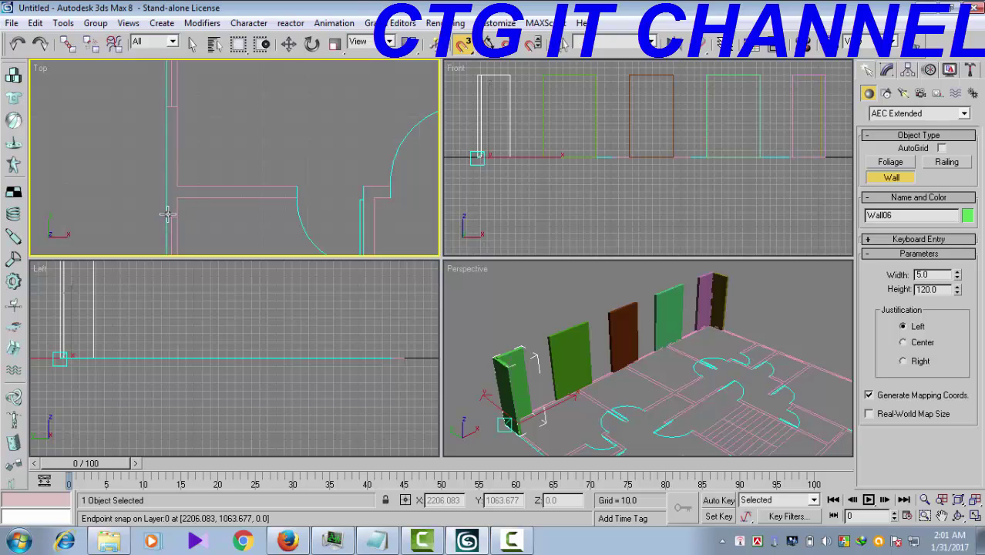
left_click(168, 216)
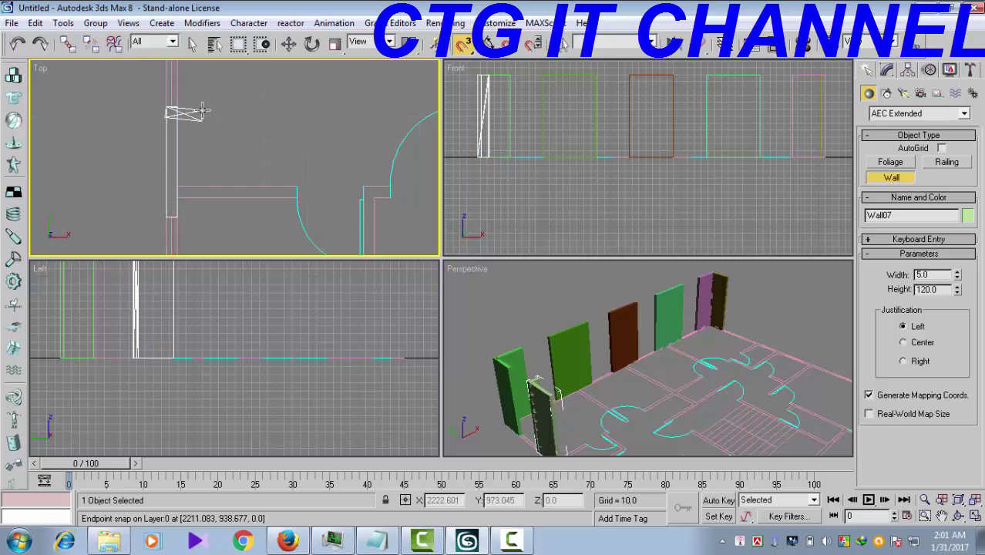
- Draw a snapped wall on the left exterior wall from the third window's upper end to the second window's lower end
middle_click_drag(213, 177, 224, 74)
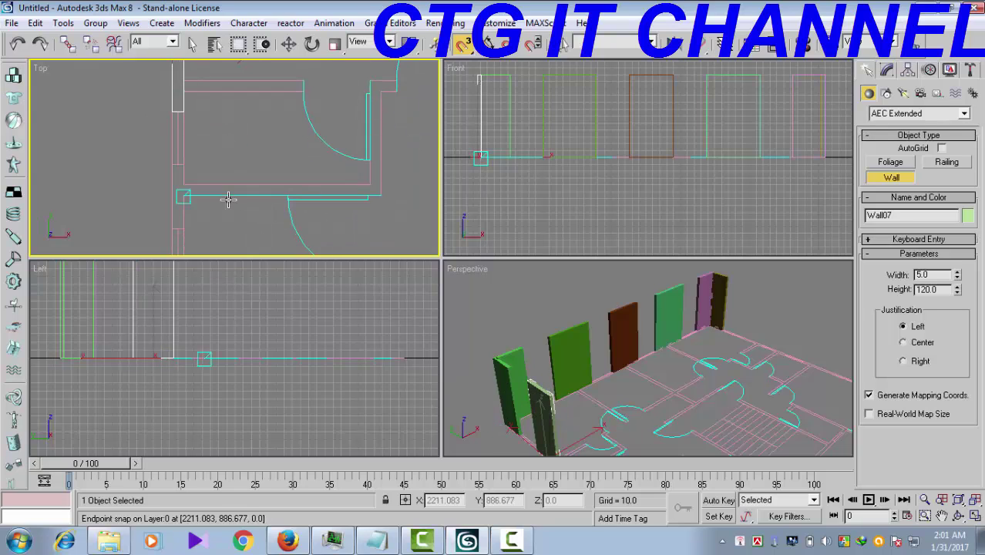
middle_click_drag(230, 213, 232, 169)
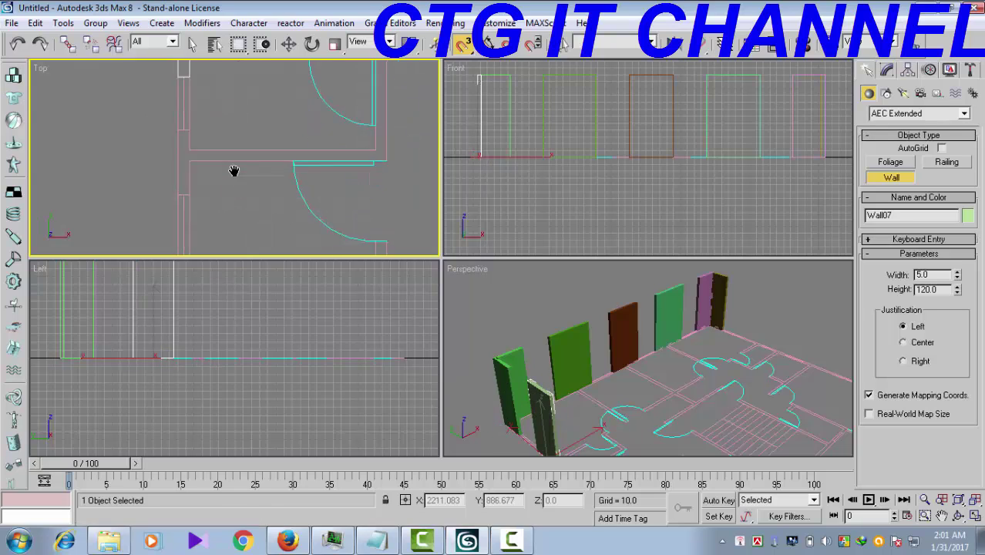
right_click(178, 184)
left_click(178, 185)
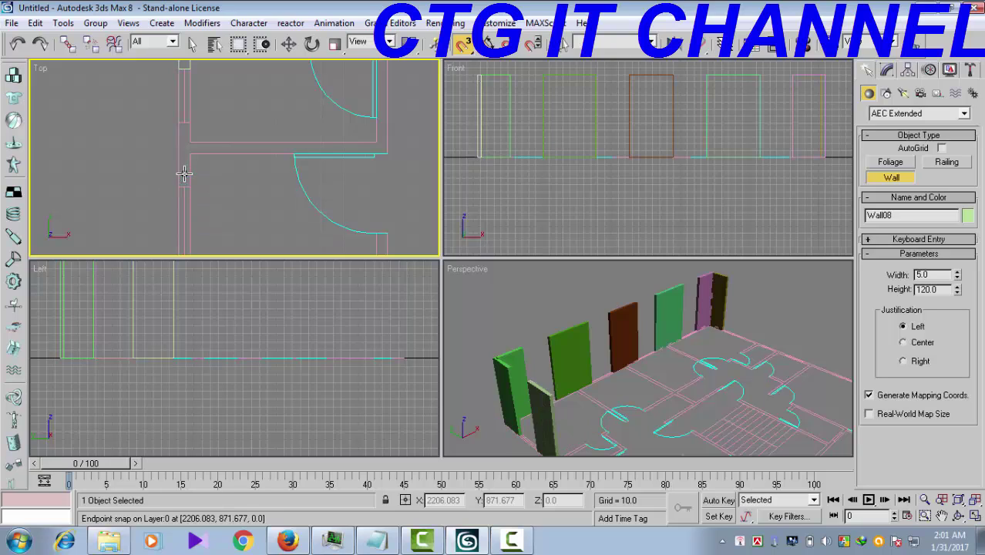
left_click(181, 122)
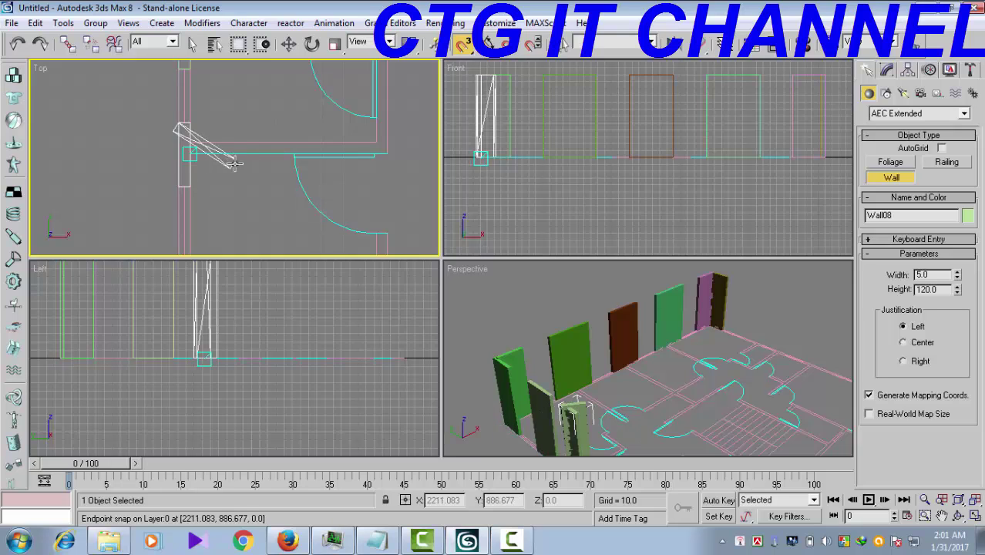
right_click(237, 212)
- Draw a snapped wall on the left exterior wall from the fourth window's upper end to the third window's lower end
scroll(235, 214, "down", 3)
scroll(229, 182, "up", 3)
middle_click_drag(235, 216, 267, 168)
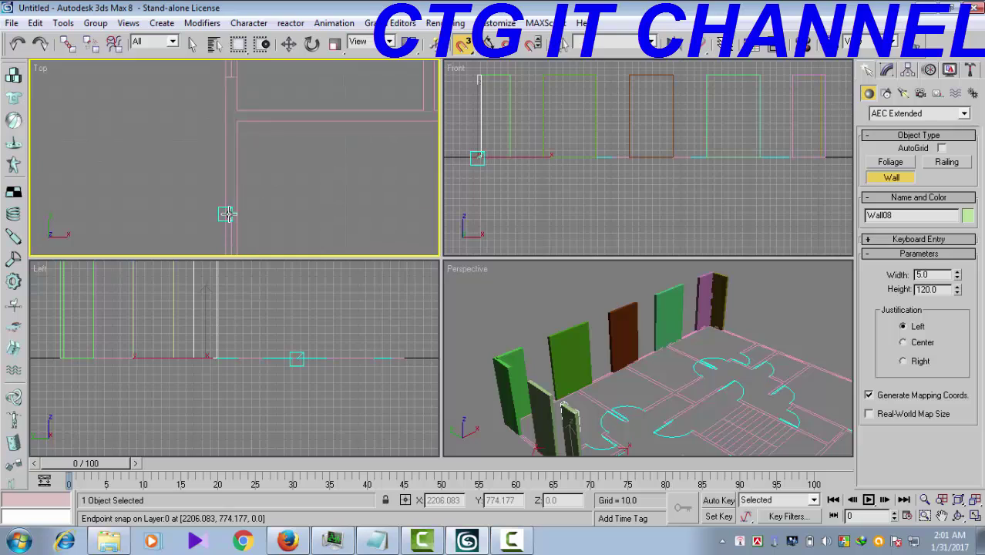
left_click(226, 212)
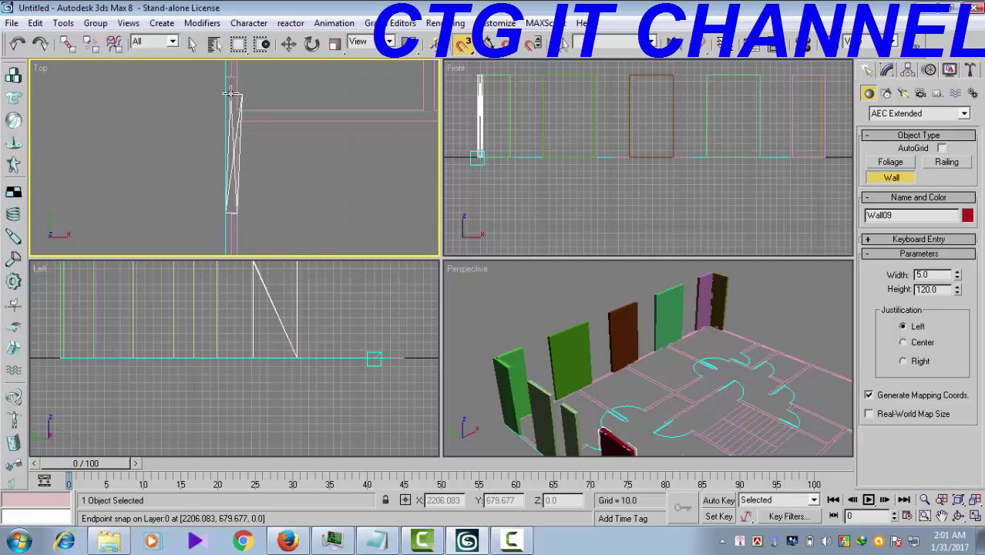
left_click(228, 77)
right_click(278, 166)
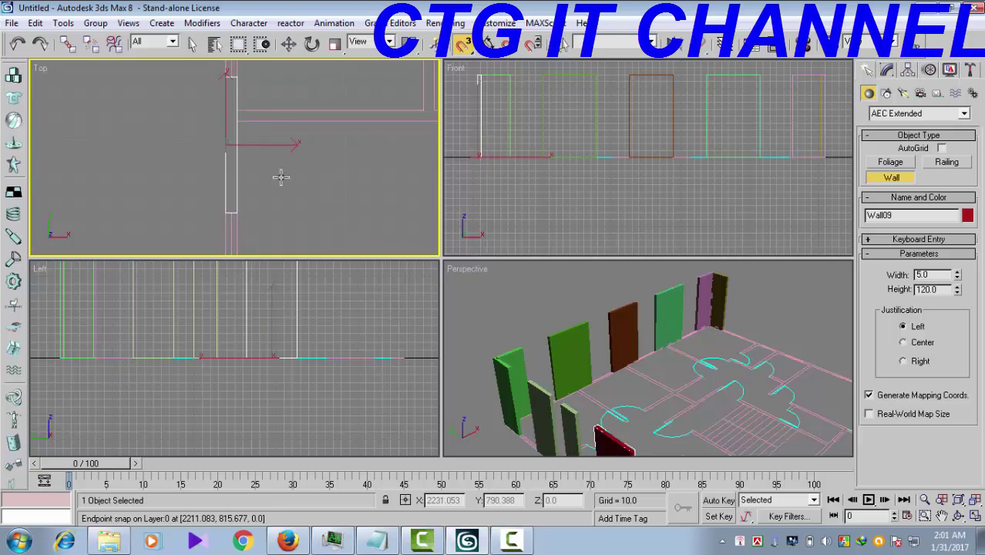
scroll(280, 183, "down", 2)
middle_click_drag(281, 210, 258, 128)
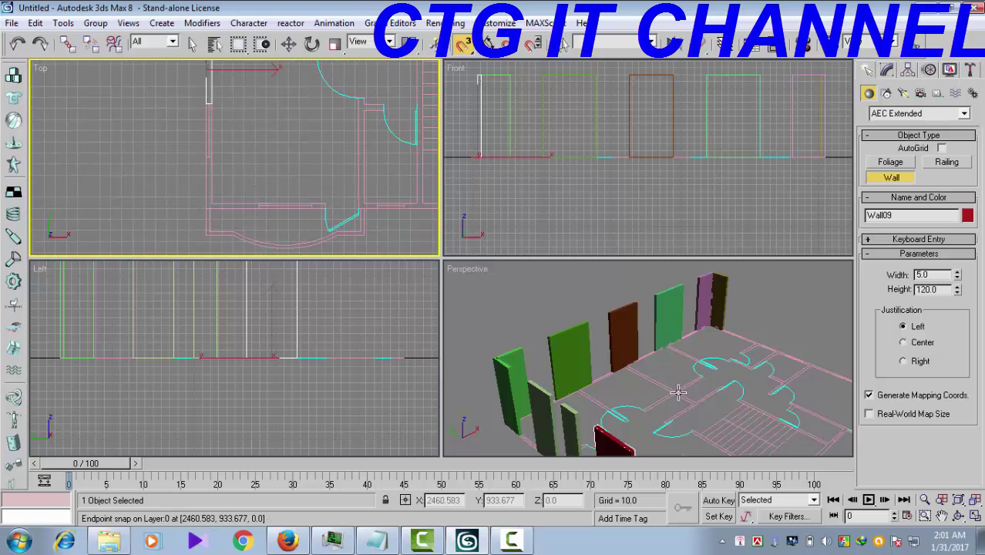
scroll(674, 360, "down", 3)
scroll(670, 369, "down", 3)
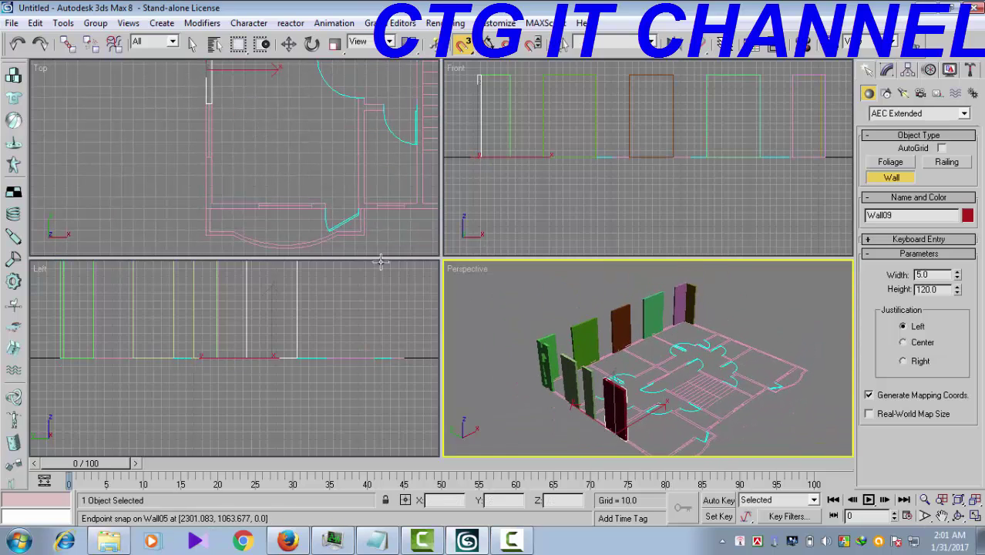
middle_click_drag(265, 177, 257, 165)
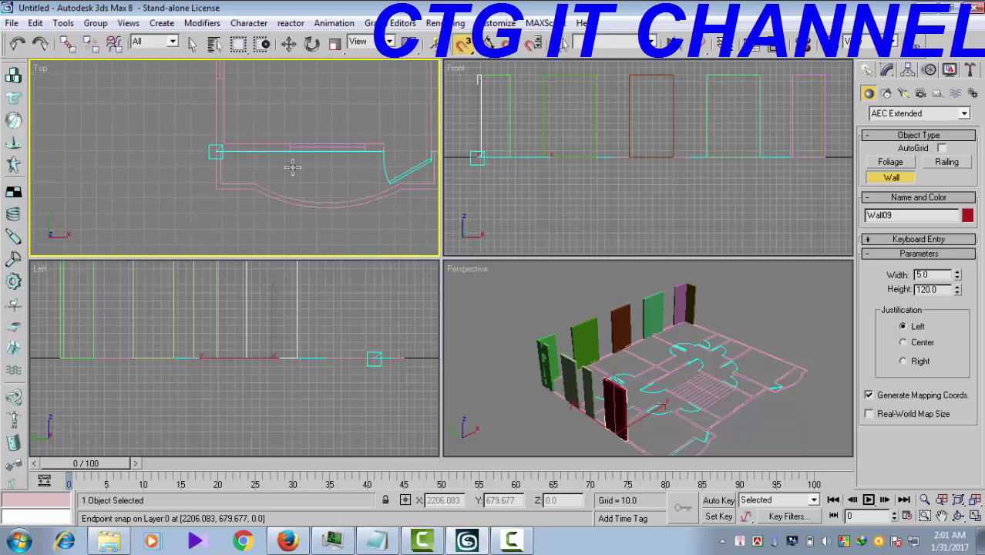
right_click(292, 168)
middle_click_drag(185, 199, 174, 236)
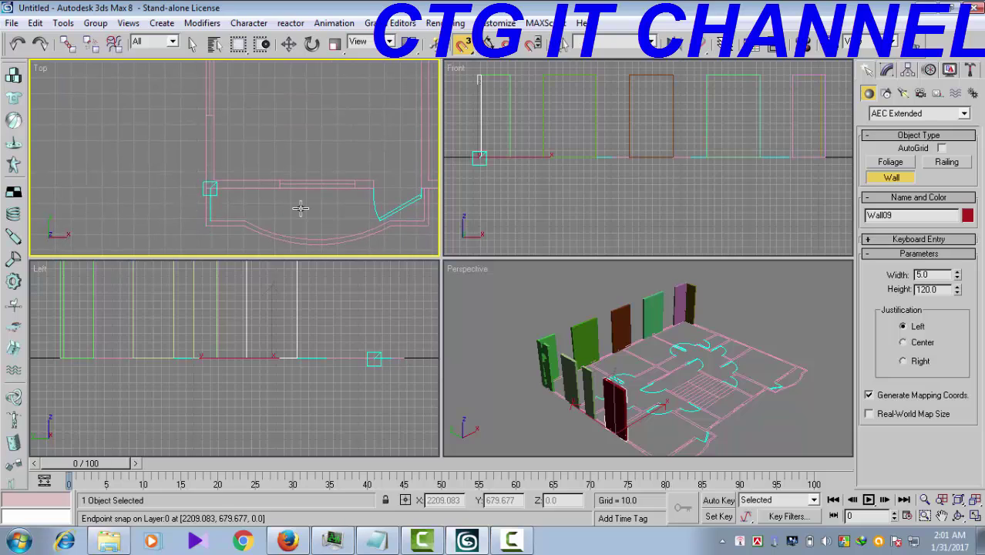
left_click(278, 187)
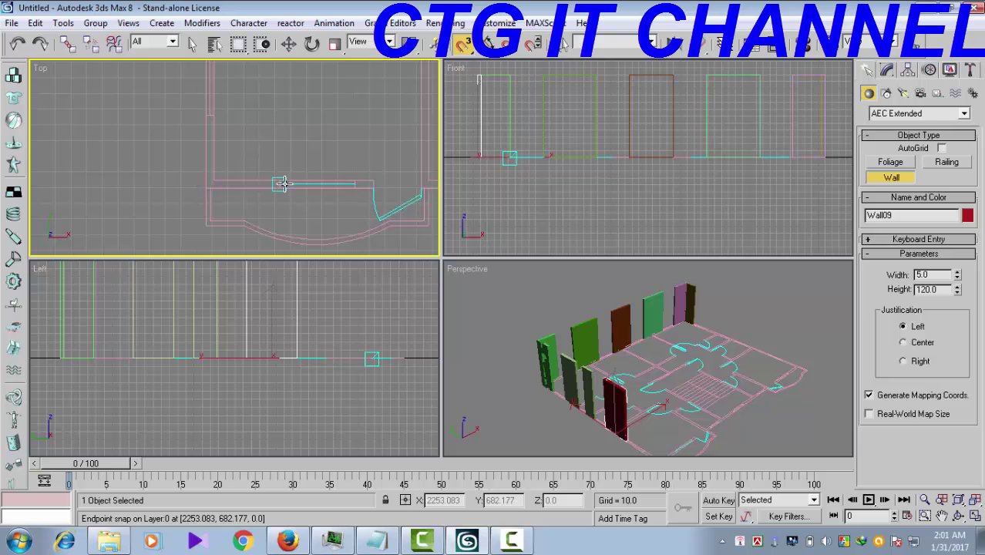
left_click(280, 181)
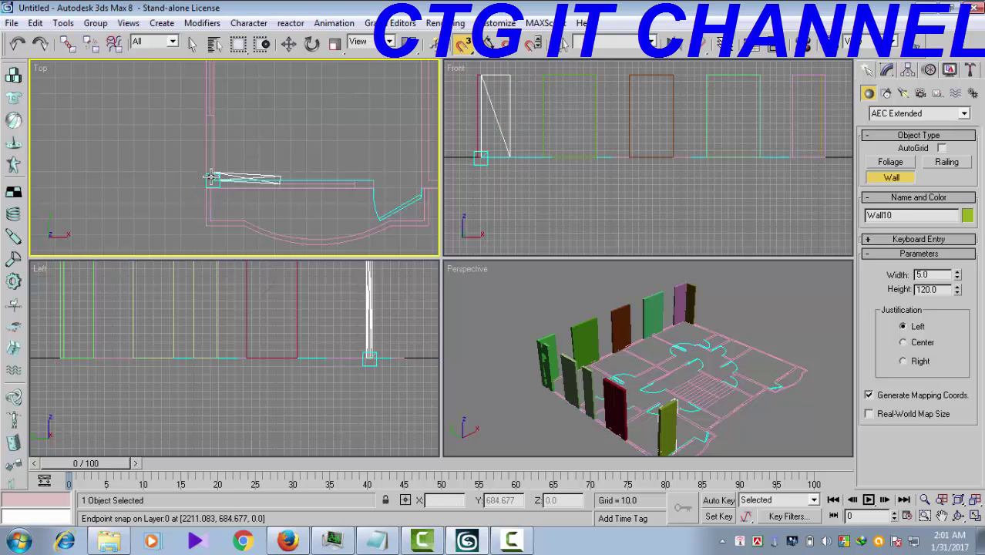
right_click(294, 199)
- Draw an L-shaped snapped wall from the lower exterior wall's leftmost window around the plan's lower-left corner to the left exterior wall's lowest window
middle_click_drag(294, 200, 244, 181)
scroll(243, 181, "up", 5)
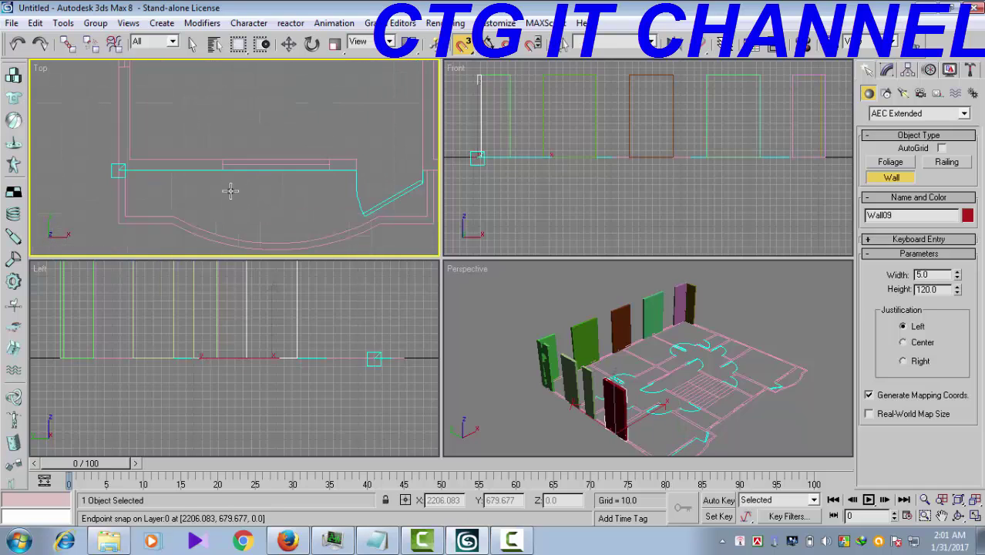
middle_click_drag(281, 227, 292, 242)
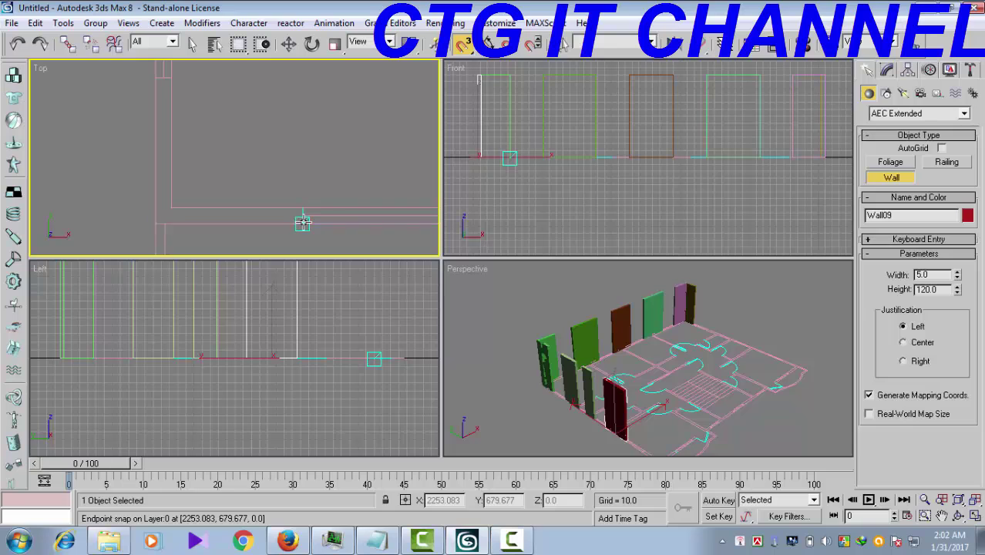
left_click(299, 223)
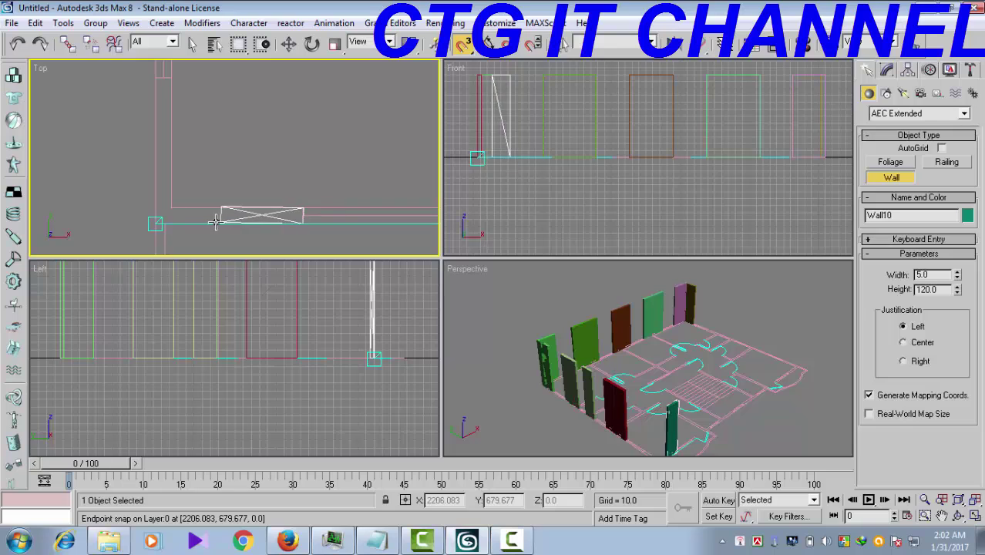
left_click(156, 224)
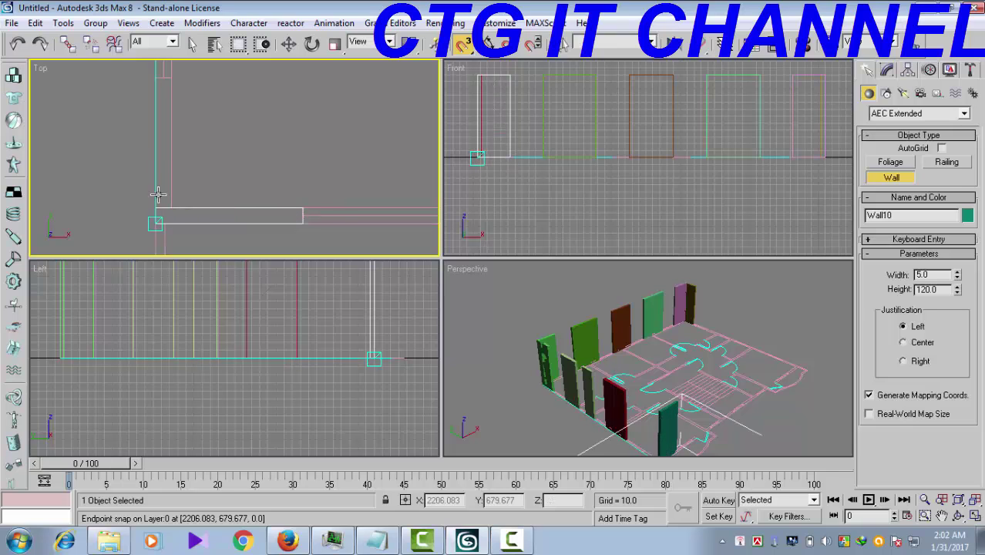
left_click(157, 77)
right_click(223, 127)
- Draw a short snapped wall on the lower exterior wall from the left balcony door's left jamb to the leftmost window's right end
middle_click_drag(254, 254, 236, 201)
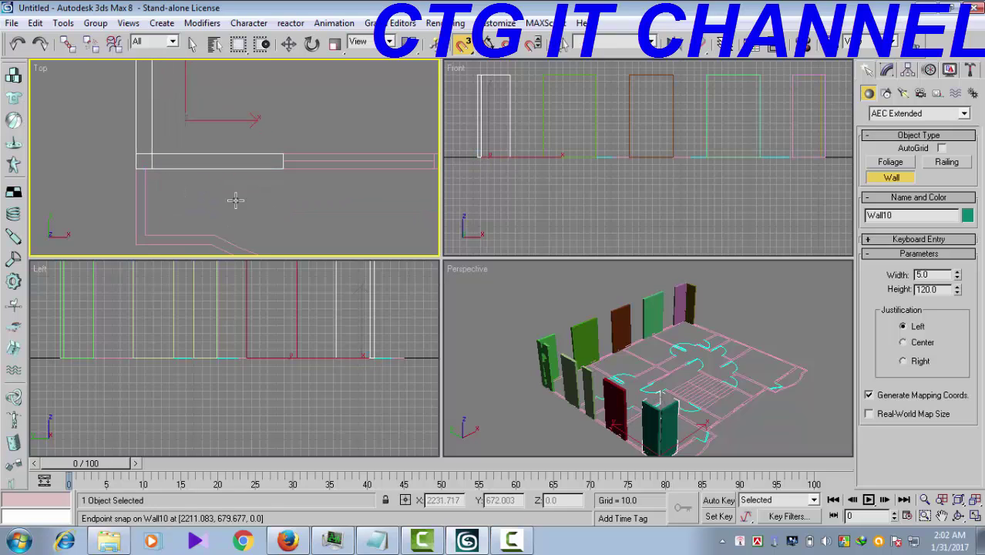
scroll(310, 193, "down", 3)
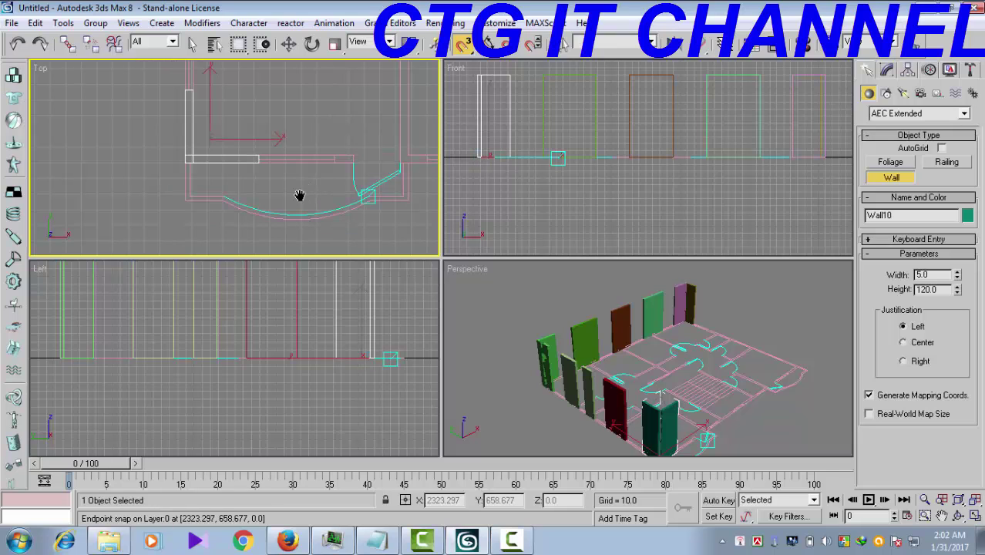
middle_click_drag(299, 195, 229, 203)
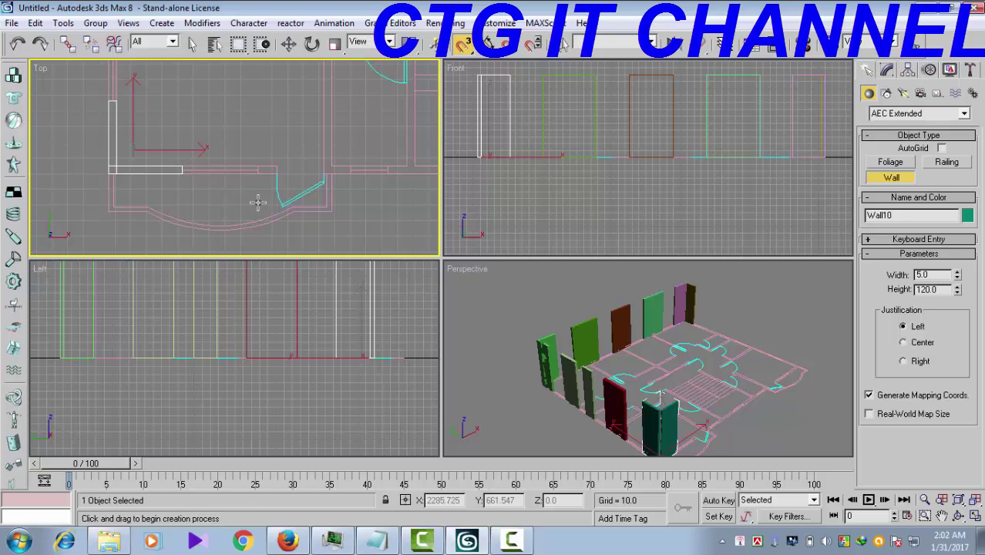
scroll(235, 204, "up", 2)
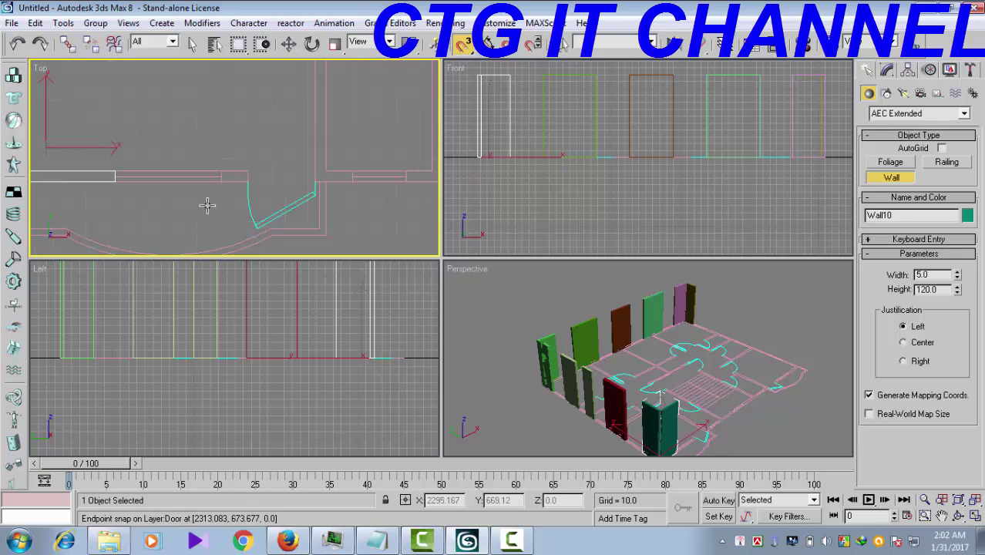
scroll(207, 205, "up", 2)
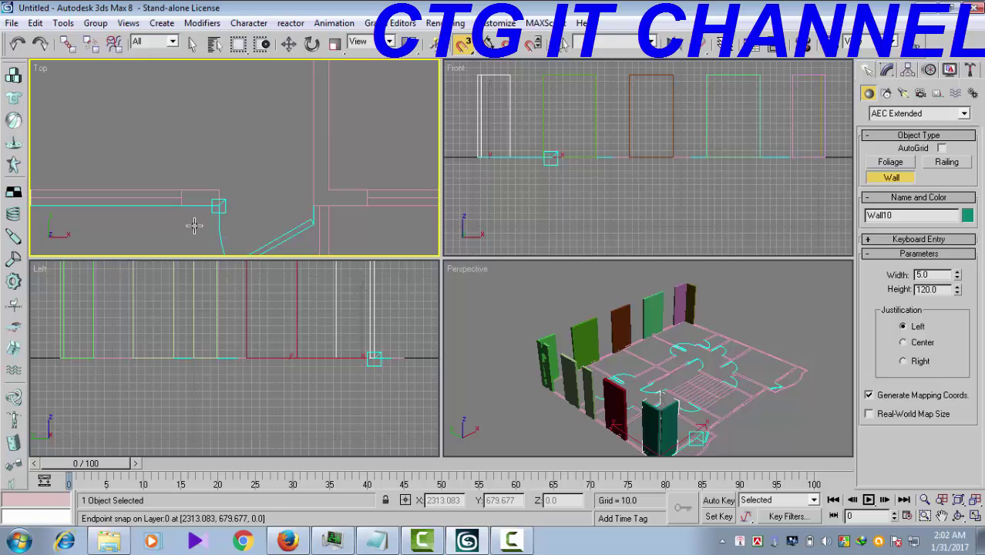
middle_click_drag(193, 224, 218, 191)
scroll(176, 220, "up", 1)
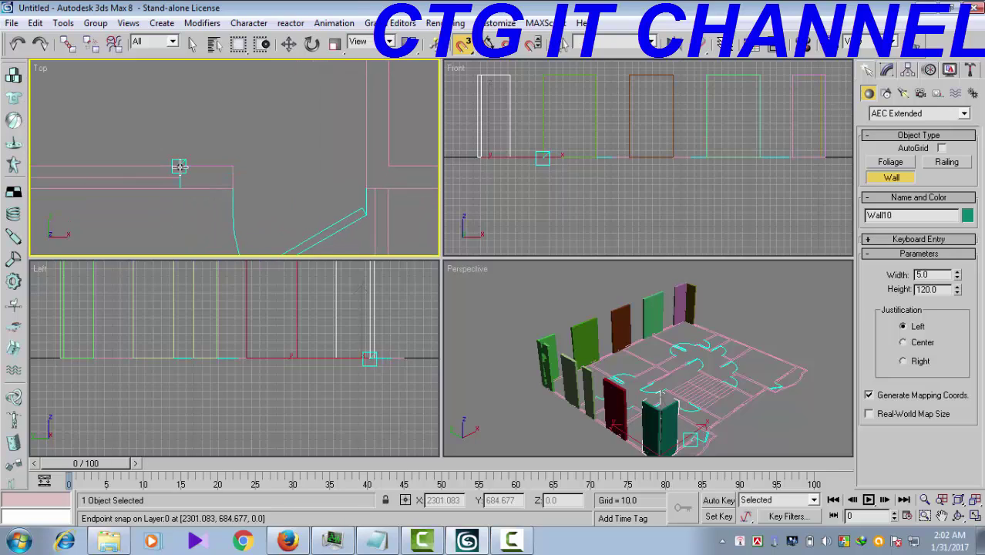
left_click(232, 186)
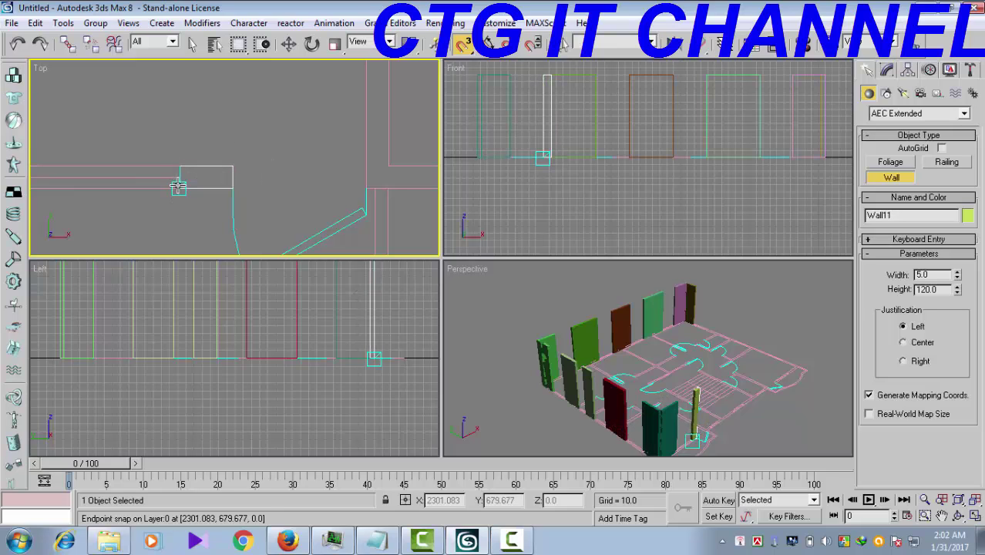
right_click(226, 213)
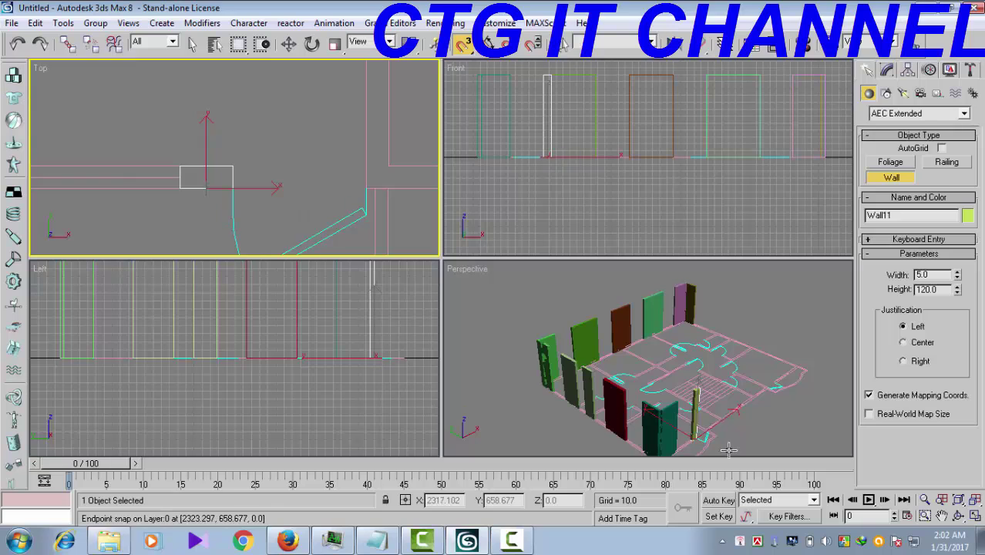
- Draw a short snapped wall on the lower exterior wall from the second window's left end to the left balcony door's right jamb
scroll(713, 416, "up", 5)
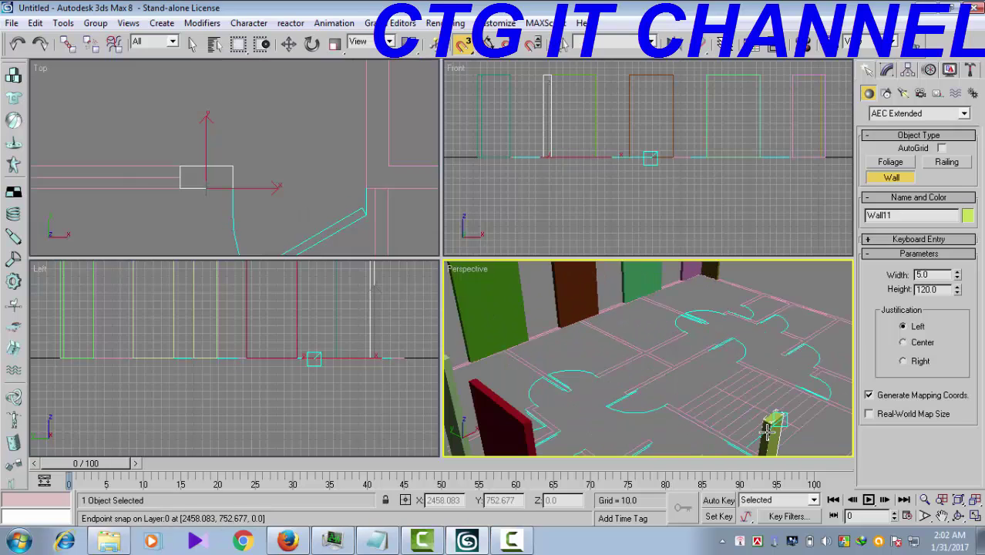
middle_click_drag(771, 429, 661, 394)
middle_click_drag(770, 416, 768, 397)
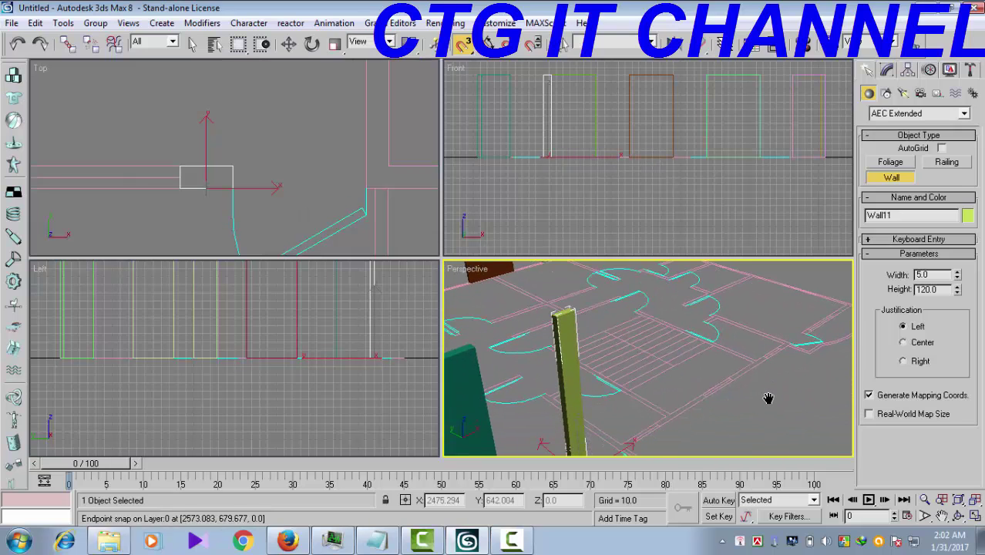
middle_click_drag(285, 199, 347, 220)
scroll(337, 217, "down", 2)
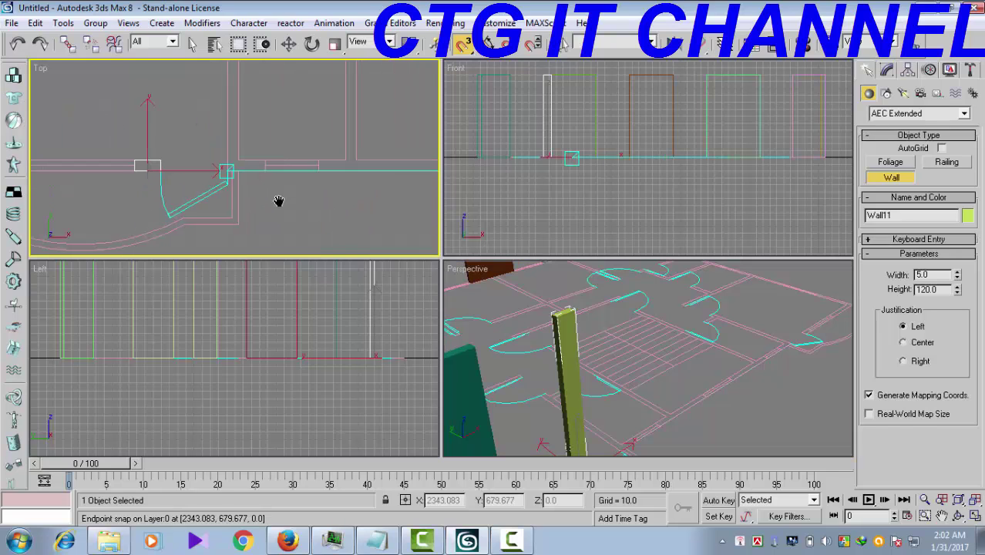
middle_click_drag(279, 200, 268, 223)
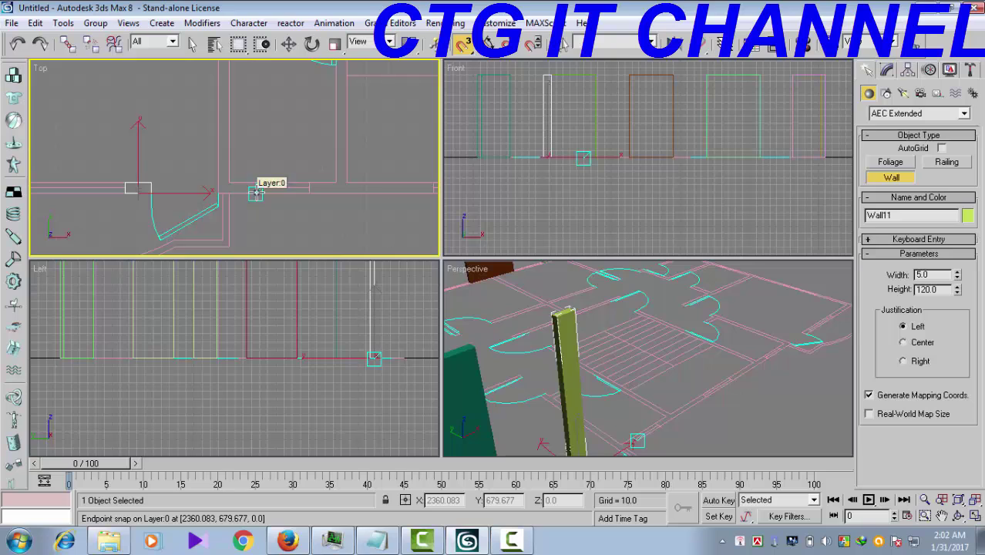
left_click(255, 193)
left_click(219, 193)
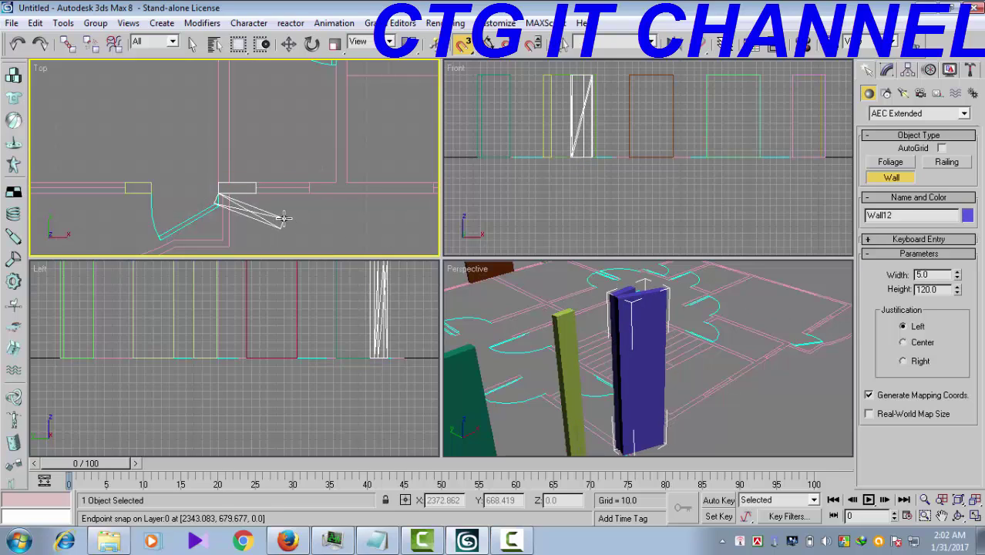
right_click(287, 218)
- Draw a snapped wall on the lower exterior wall from the third window's left end to the second window's right end
middle_click_drag(319, 216, 160, 217)
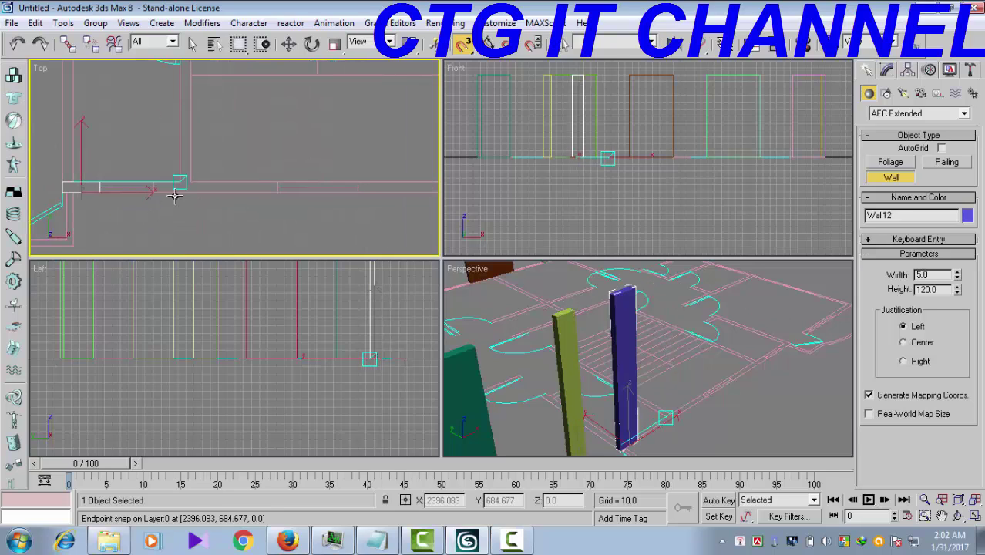
left_click(277, 192)
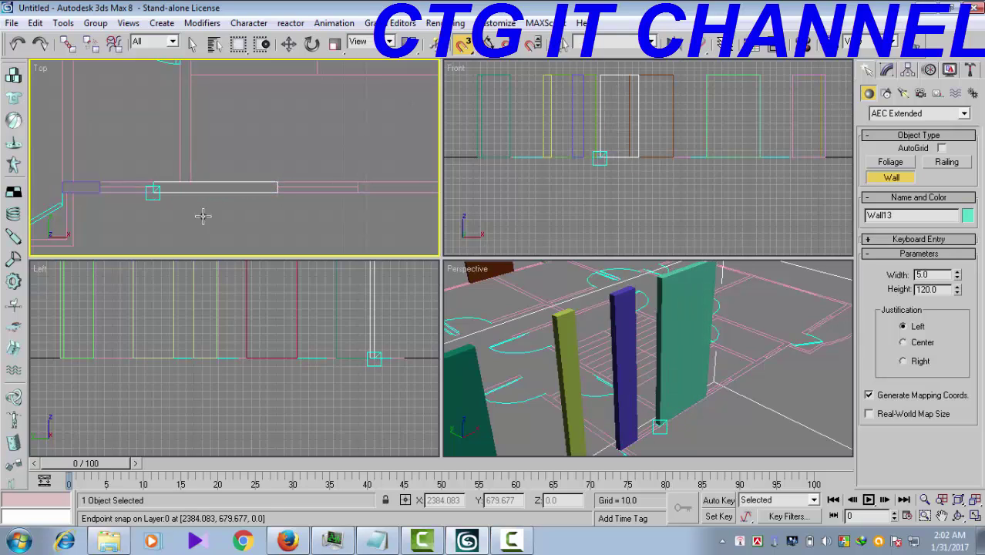
right_click(290, 220)
- Draw a snapped wall on the lower exterior wall from the fourth window's left end to the third window's right end
middle_click_drag(397, 223, 222, 225)
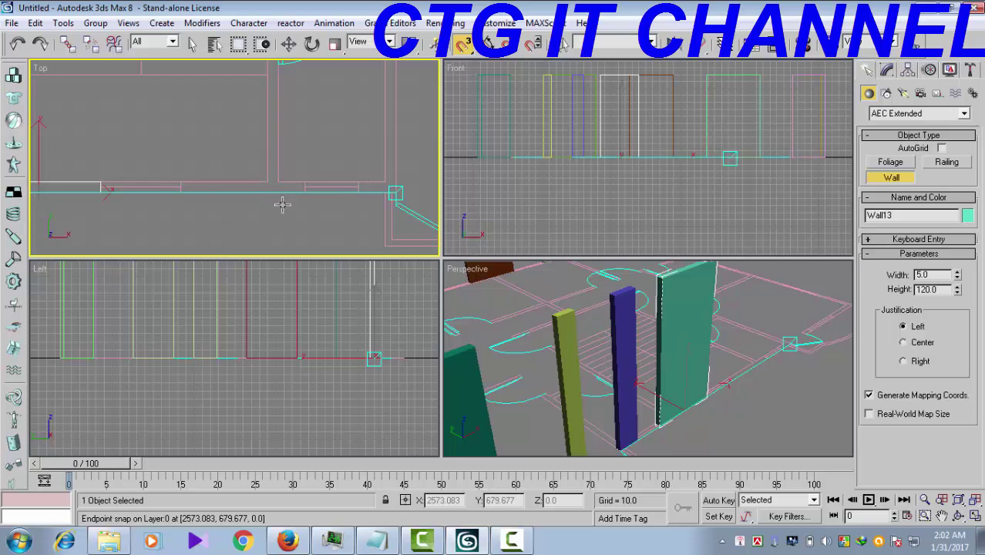
left_click(305, 192)
left_click(180, 191)
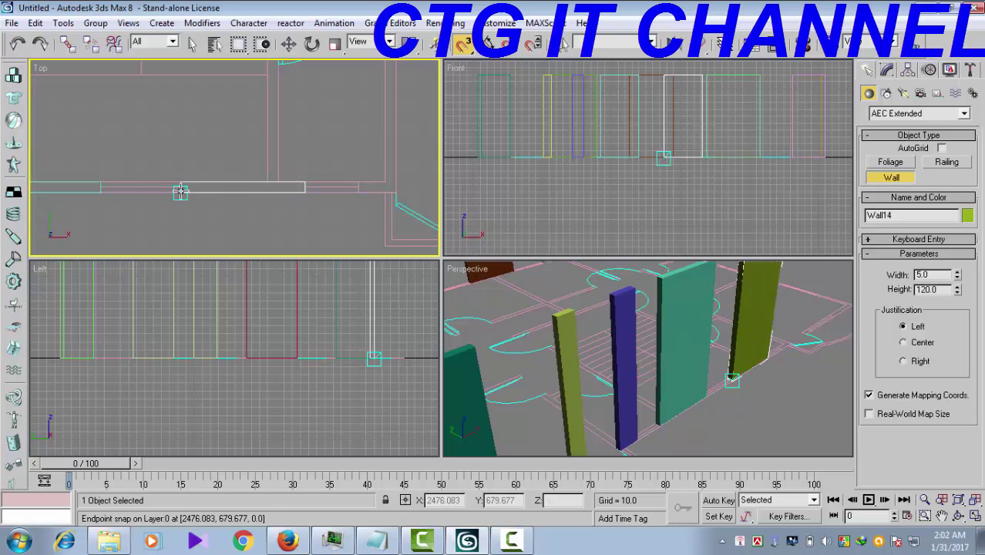
- Draw a short snapped wall on the lower exterior wall from the fourth window's right end to the right balcony door's left jamb
scroll(270, 216, "down", 3)
middle_click_drag(290, 220, 189, 228)
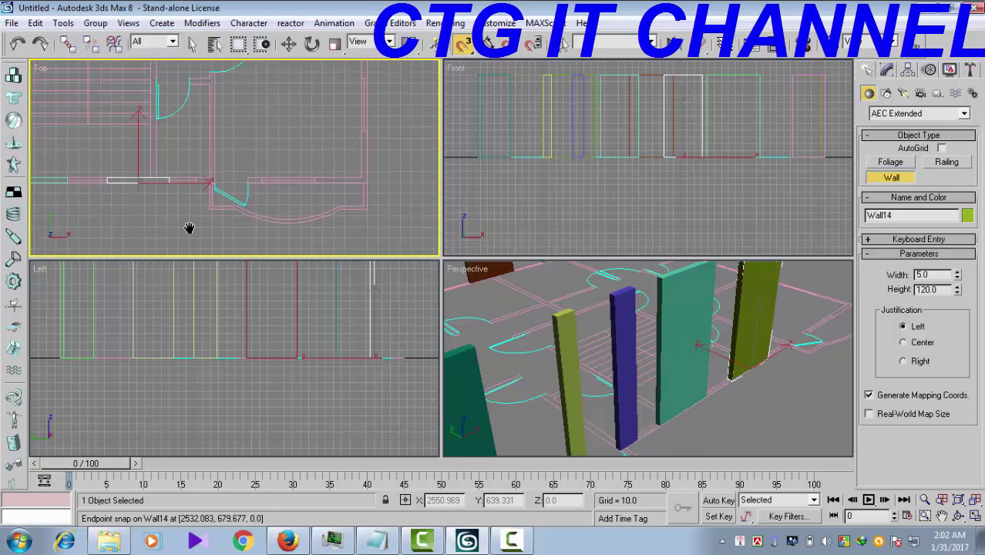
scroll(189, 227, "up", 2)
scroll(173, 212, "up", 3)
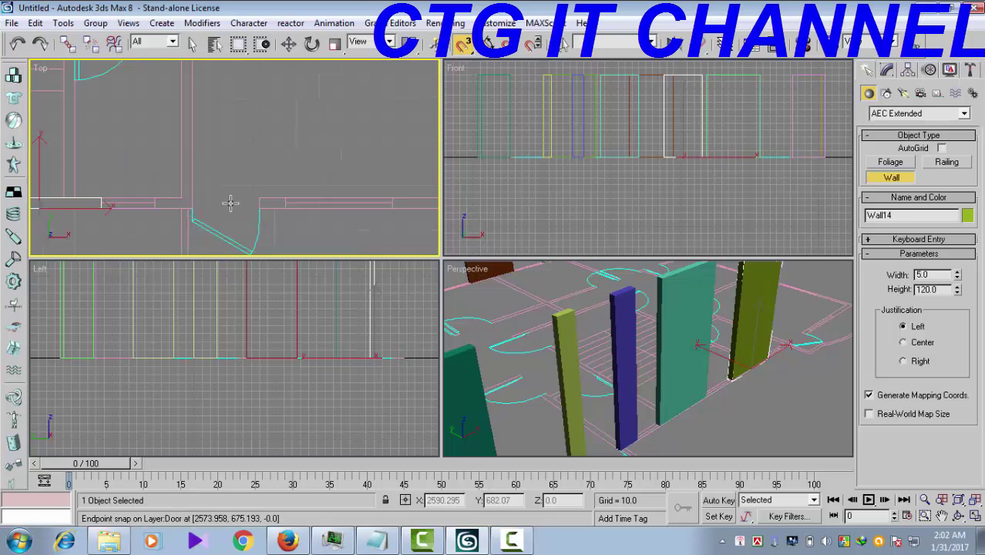
middle_click_drag(754, 389, 687, 403)
scroll(687, 403, "up", 8)
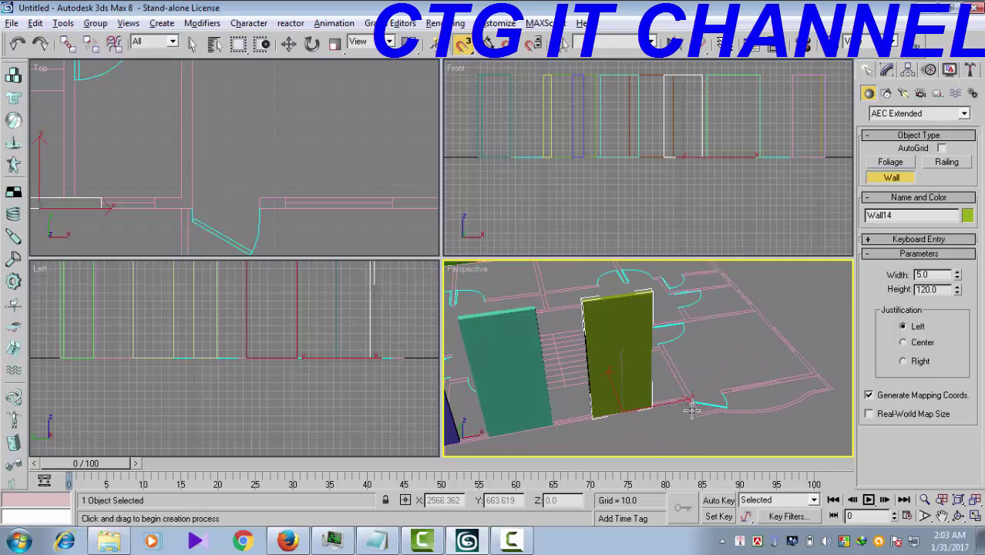
middle_click_drag(598, 389, 626, 416)
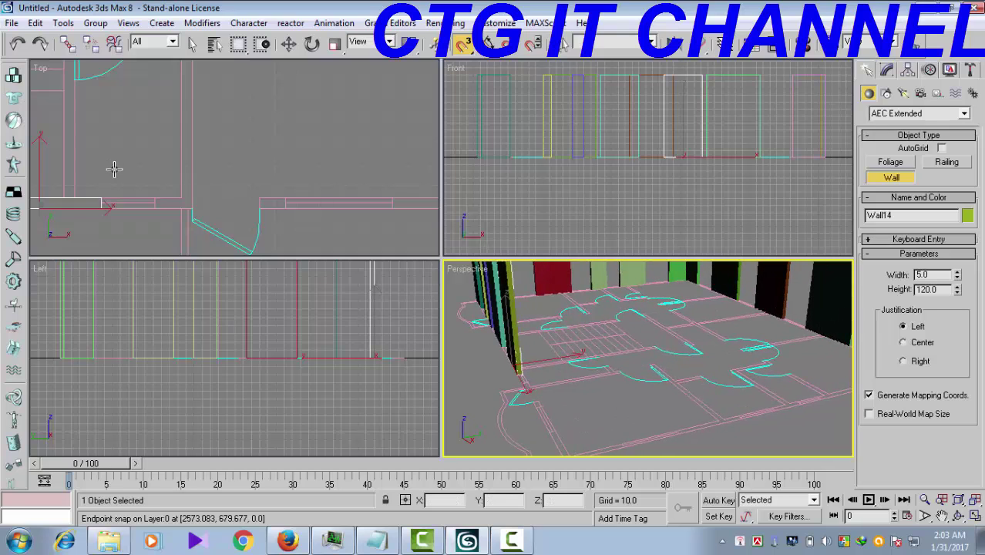
scroll(285, 223, "up", 1)
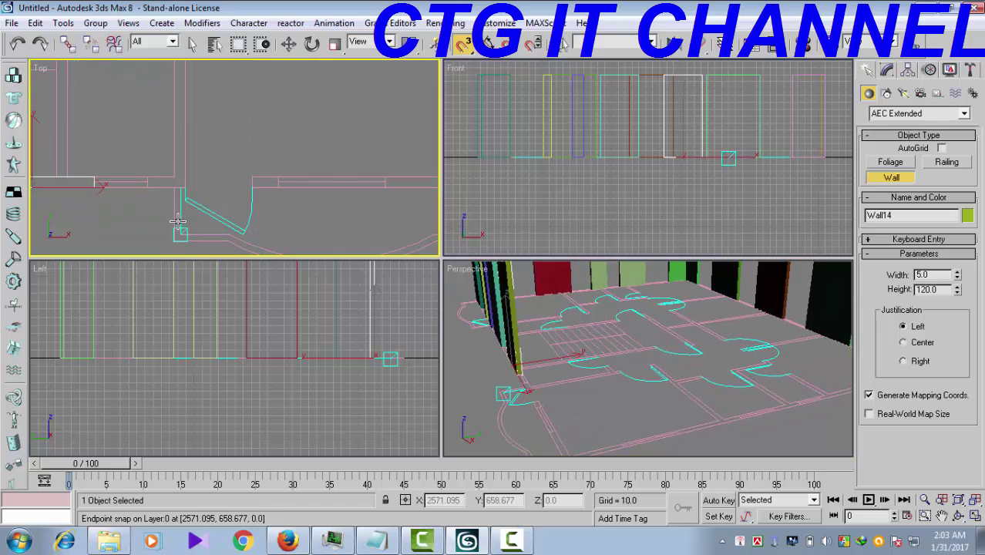
scroll(151, 222, "up", 2)
middle_click_drag(126, 220, 158, 214)
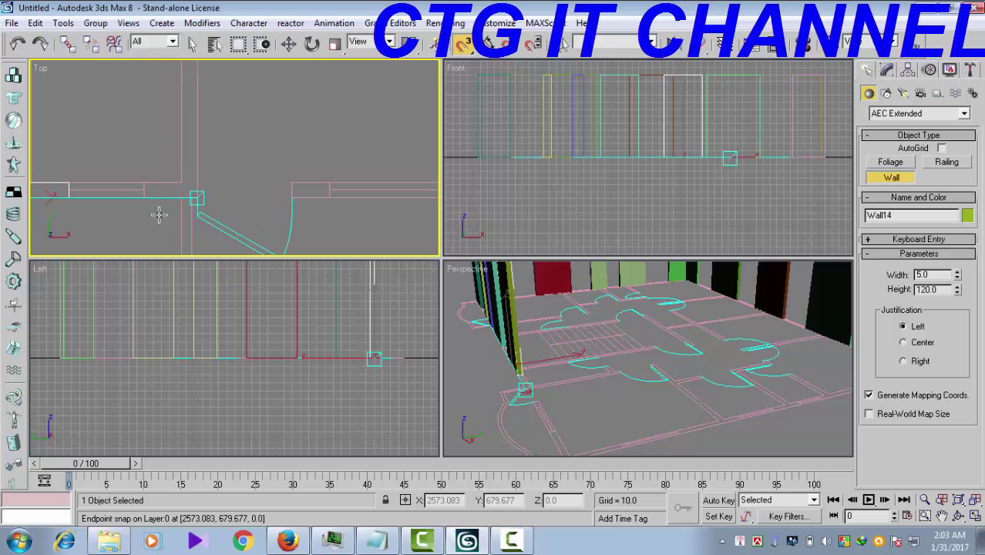
left_click(181, 182)
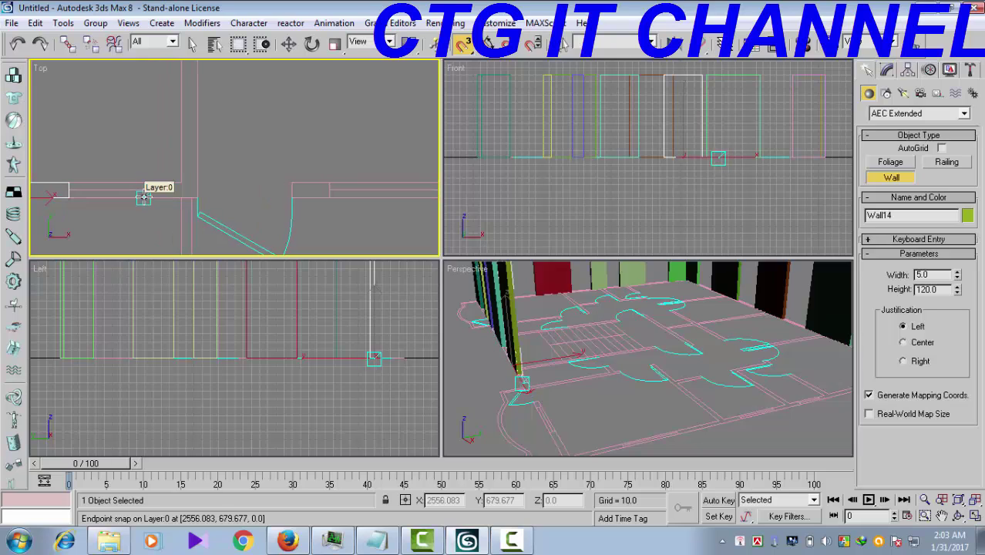
left_click(144, 198)
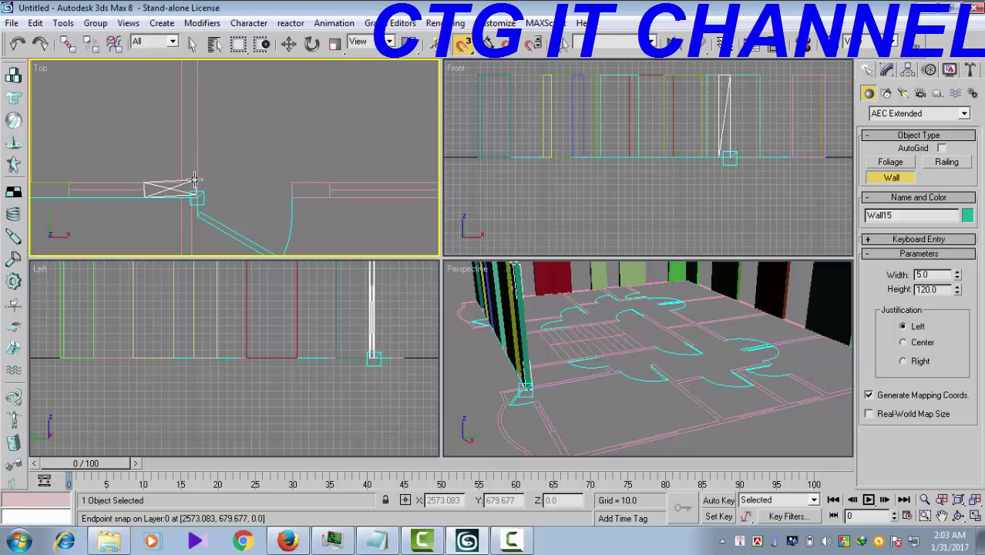
right_click(195, 196)
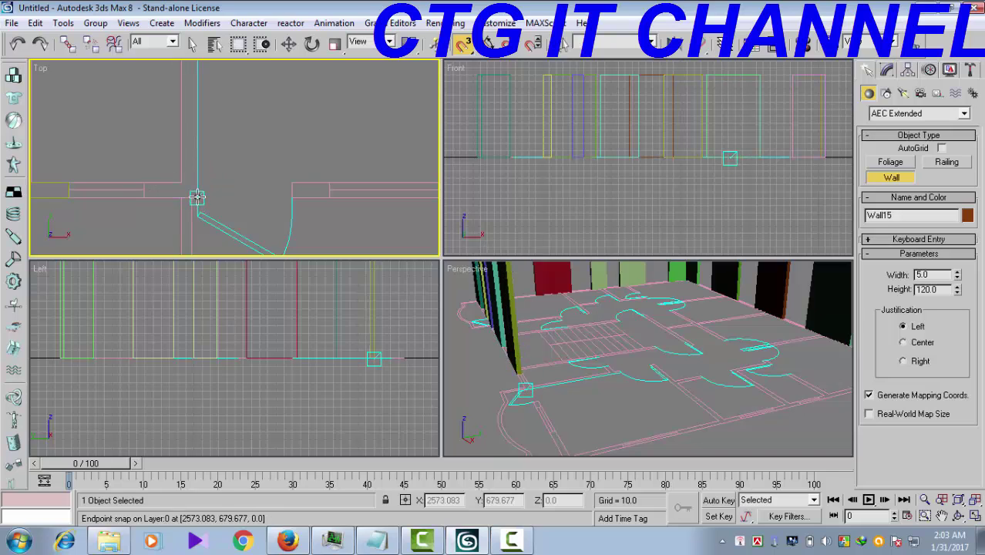
left_click(198, 197)
left_click(197, 194)
right_click(246, 190)
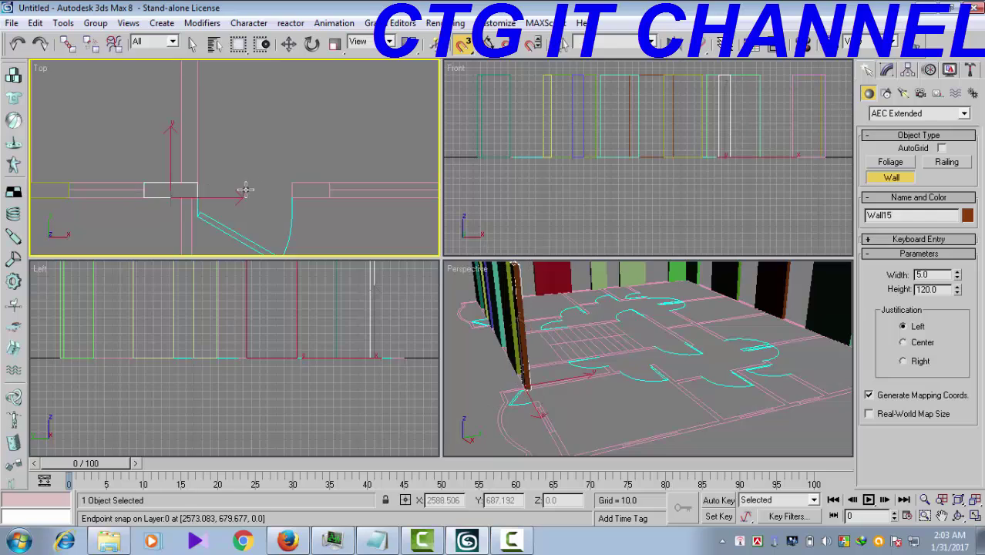
- Draw a short snapped wall on the lower exterior wall from the fifth window's left end to the right balcony door's right jamb
scroll(329, 225, "down", 2)
middle_click_drag(328, 224, 256, 217)
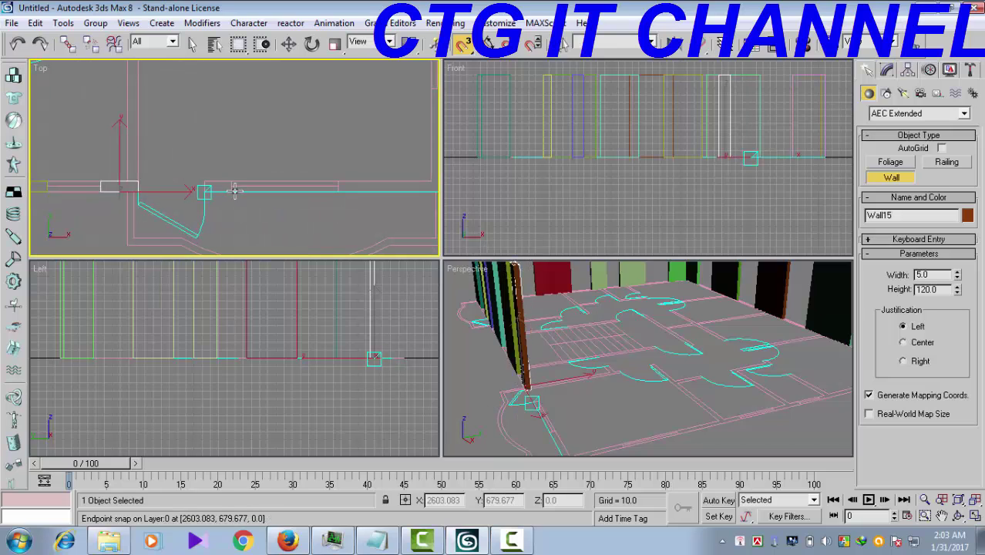
left_click(230, 191)
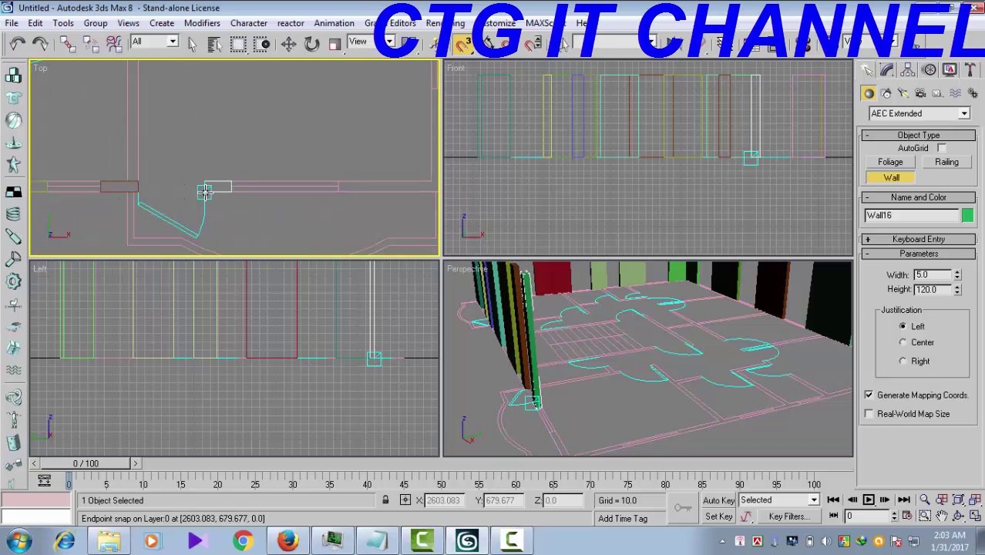
left_click(204, 192)
right_click(217, 203)
scroll(289, 213, "down", 2)
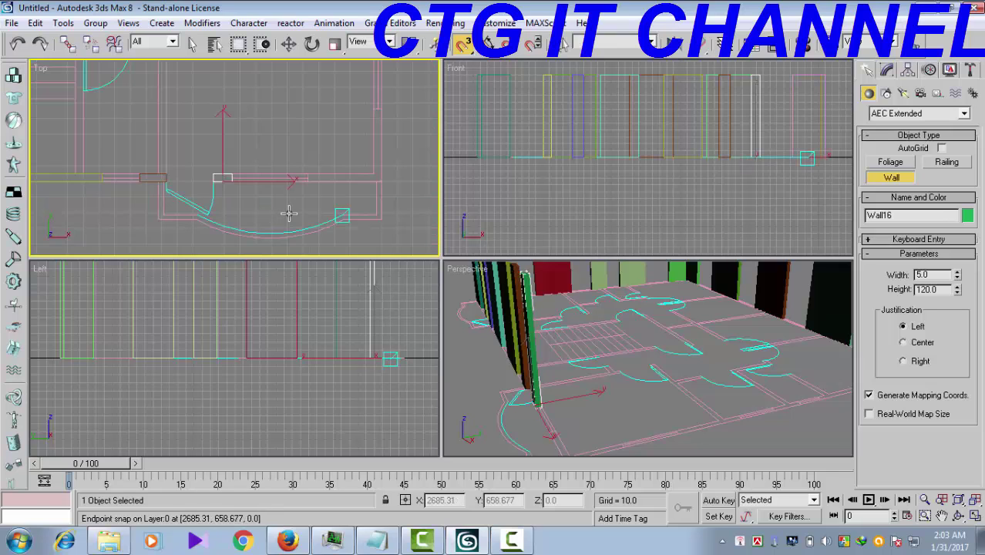
middle_click_drag(289, 214, 205, 259)
scroll(243, 217, "up", 2)
left_click(273, 227)
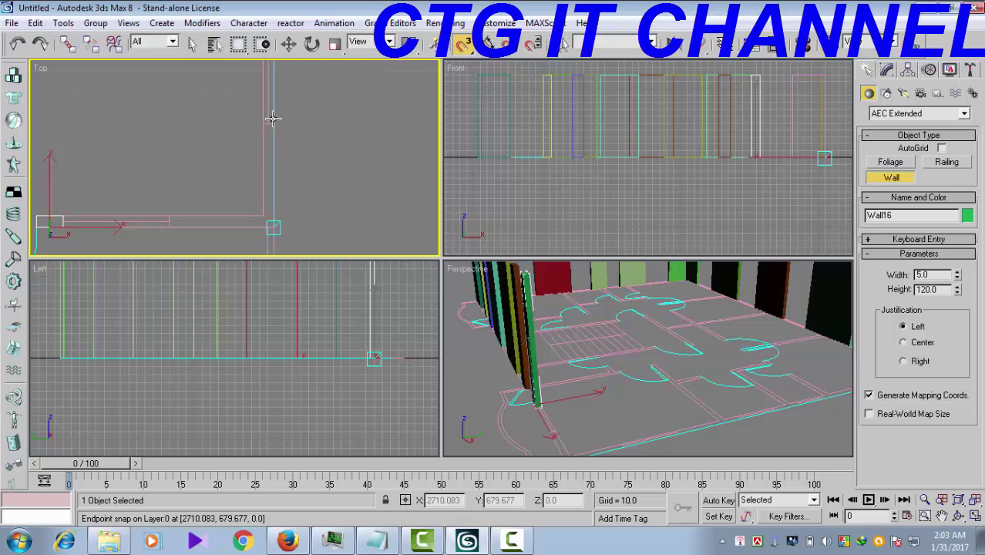
left_click(272, 124)
right_click(273, 124)
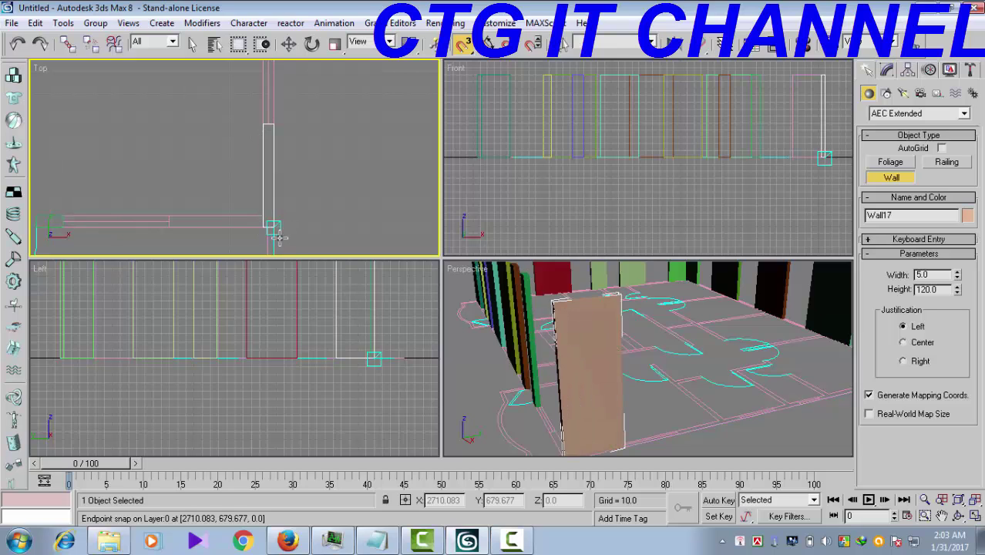
left_click(274, 226)
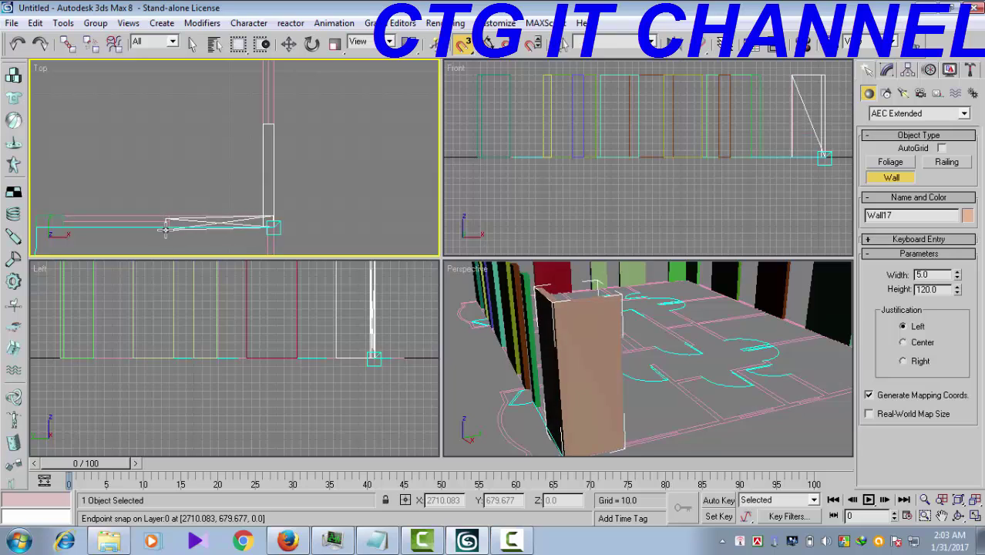
right_click(168, 192)
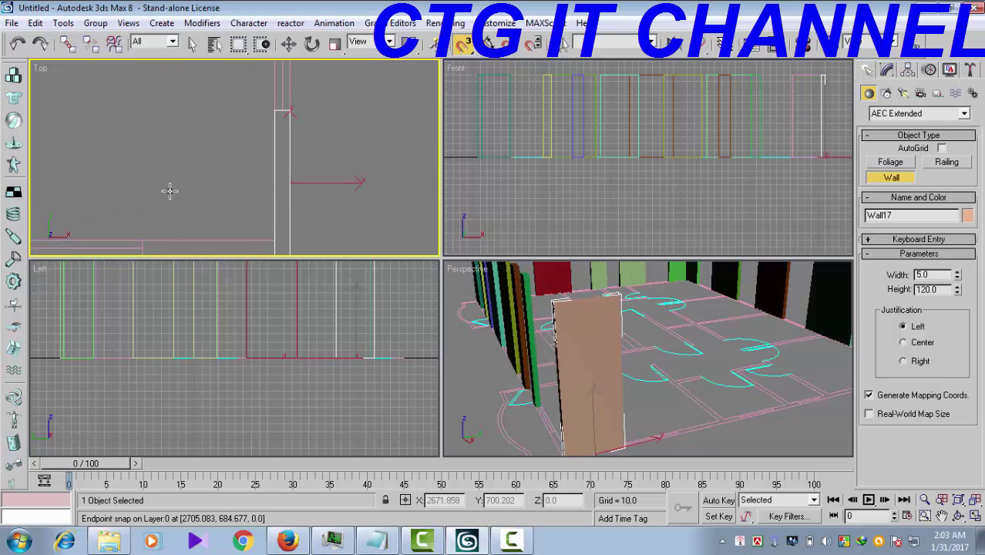
middle_click_drag(192, 201, 187, 174)
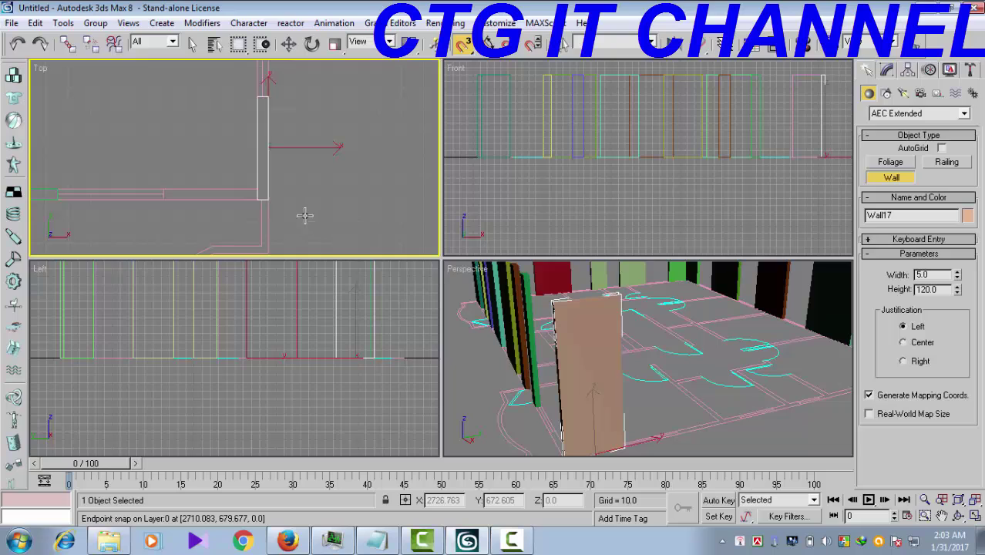
key("Delete")
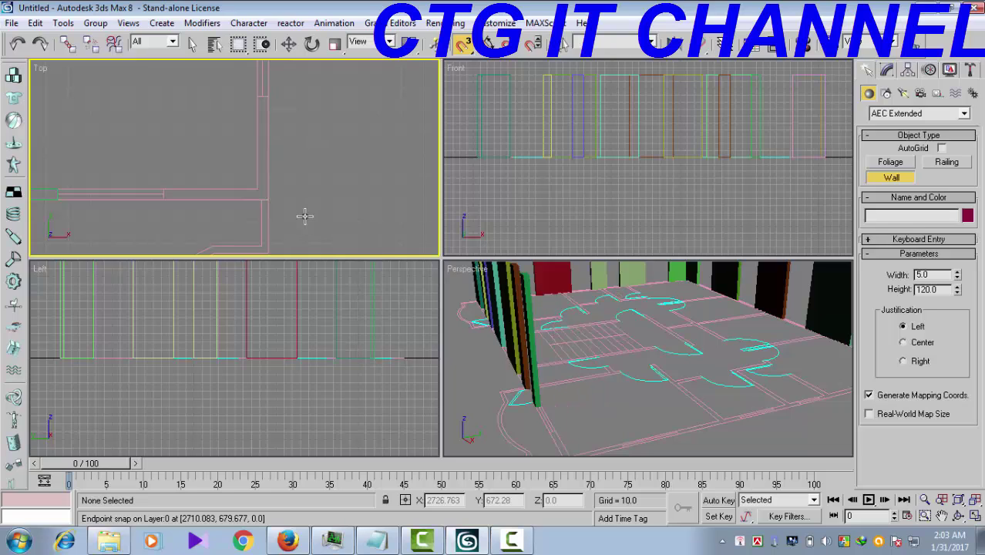
- Draw an L-shaped snapped wall from the right exterior wall's lowest window around the lower-right corner to the fifth window's right end
left_click(267, 97)
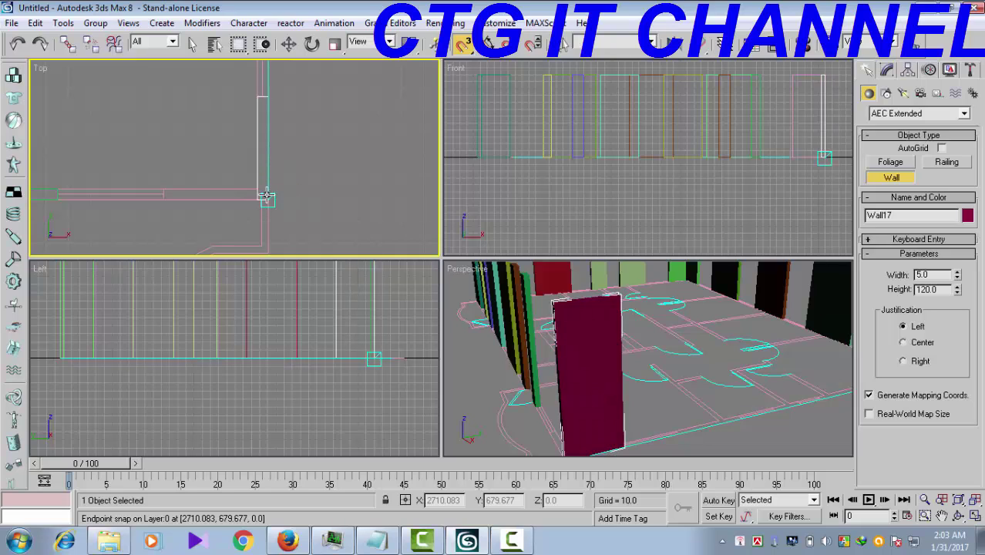
left_click(267, 199)
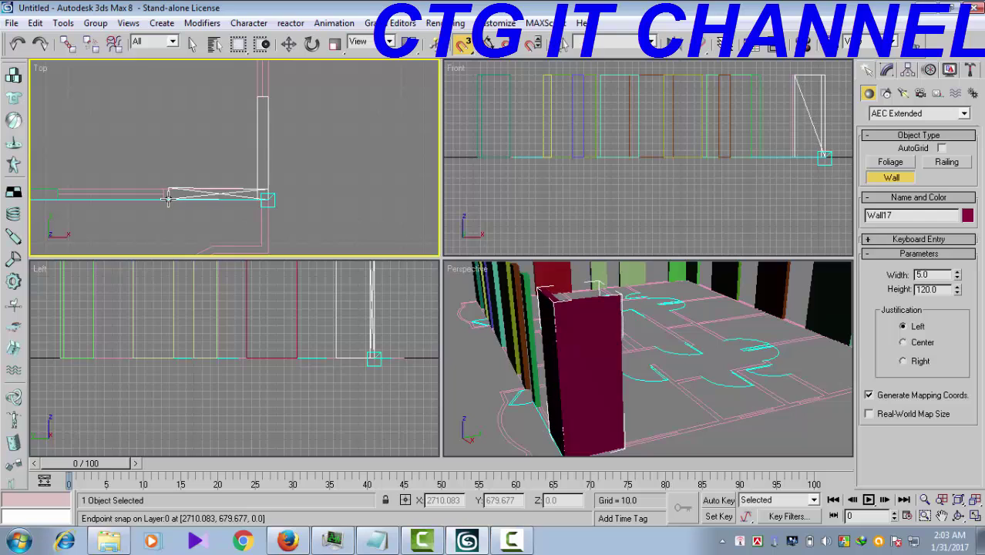
left_click(164, 199)
right_click(164, 199)
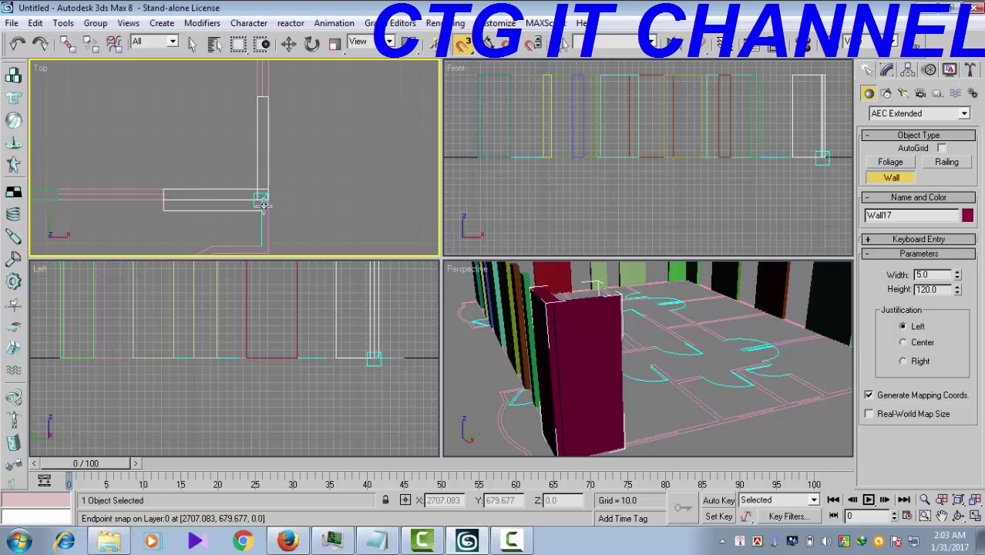
- Draw a snapped wall on the right exterior wall from the second-lowest window's lower end to the lowest window's upper end
scroll(330, 154, "down", 3)
middle_click_drag(322, 141, 331, 228)
scroll(317, 219, "up", 3)
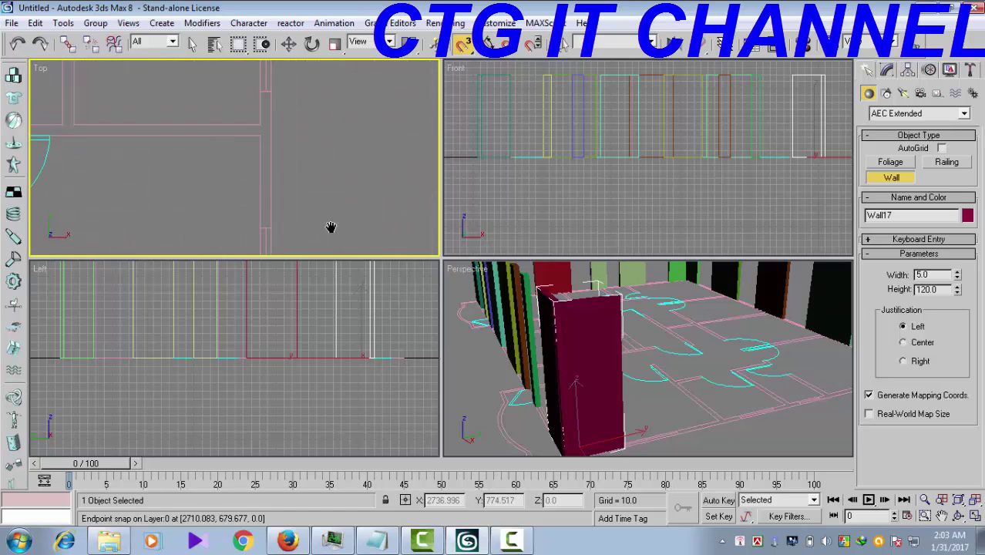
left_click(269, 225)
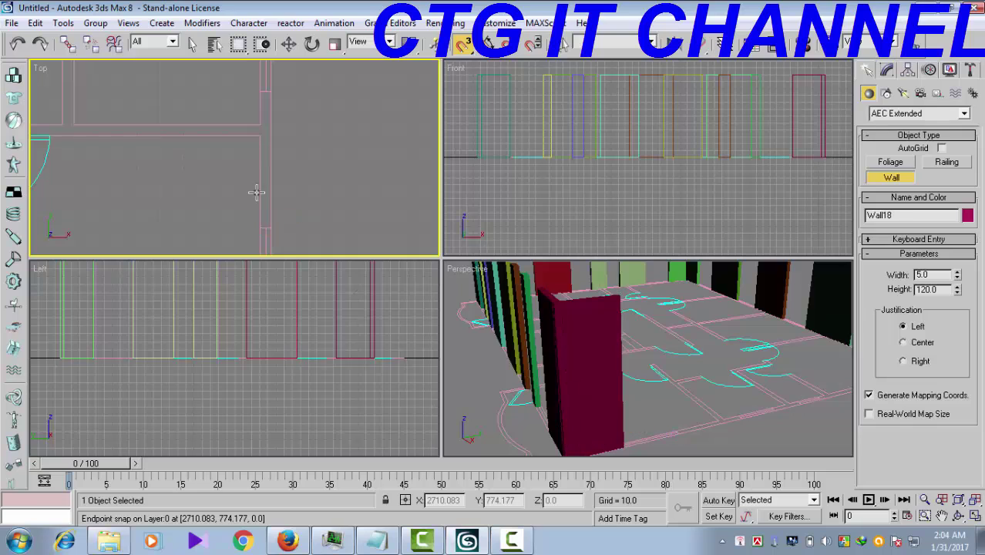
right_click(303, 94)
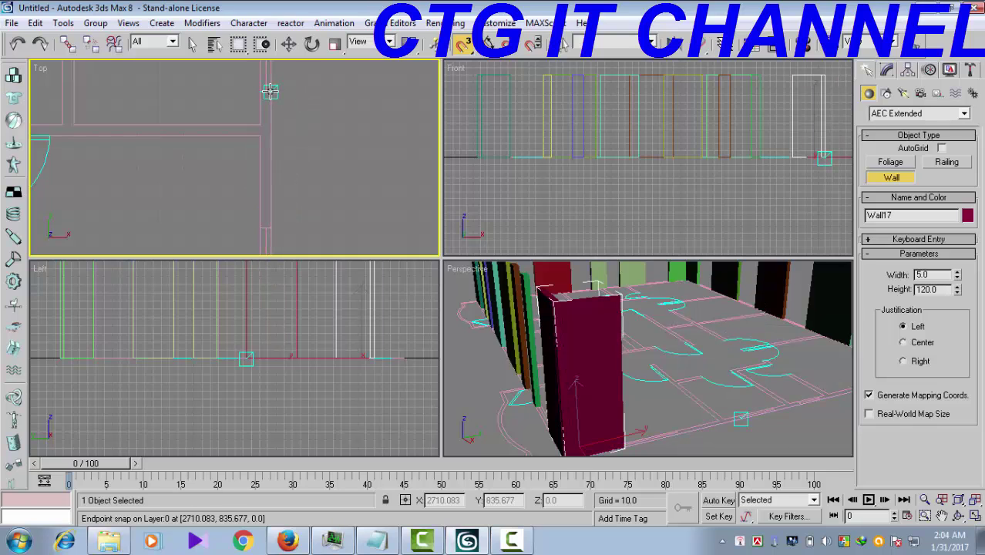
left_click(270, 91)
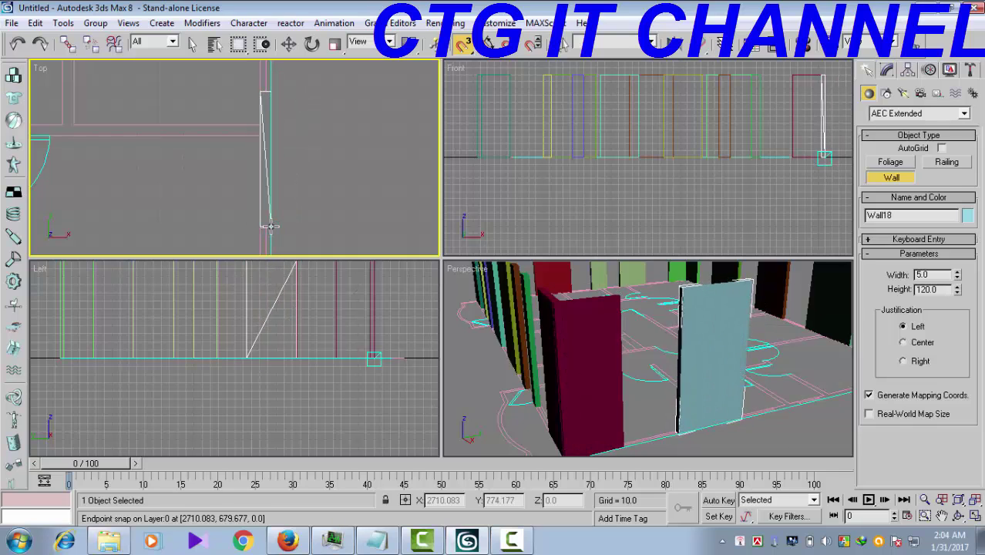
left_click(269, 227)
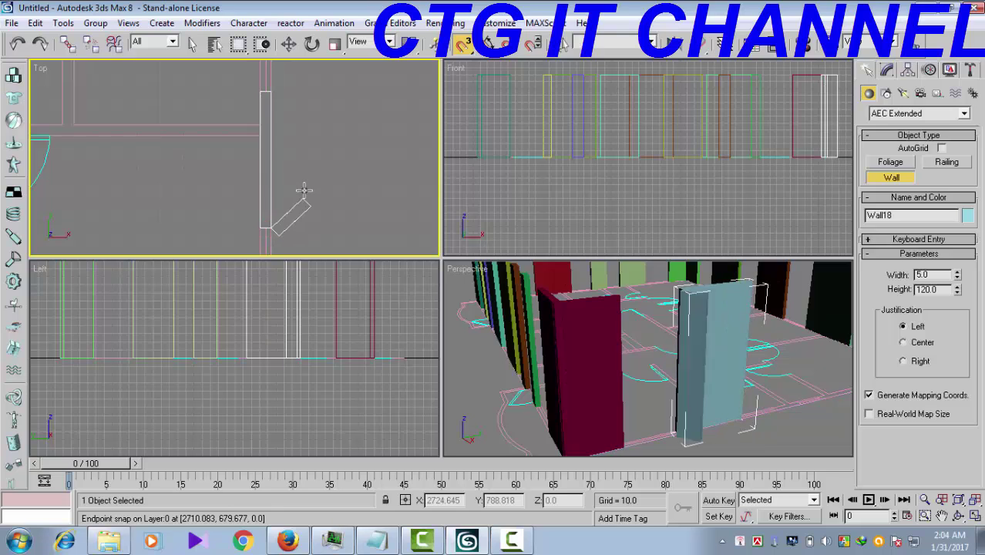
right_click(315, 138)
- Draw a snapped wall on the right exterior wall from the third window's lower end to the second window's upper end, counting from below
scroll(310, 221, "down", 3)
scroll(324, 185, "up", 5)
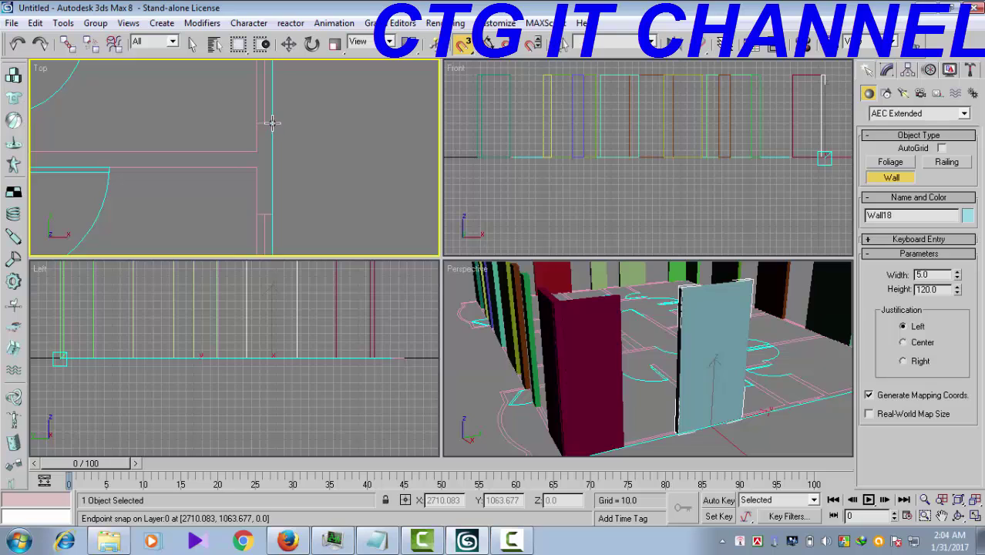
left_click(271, 122)
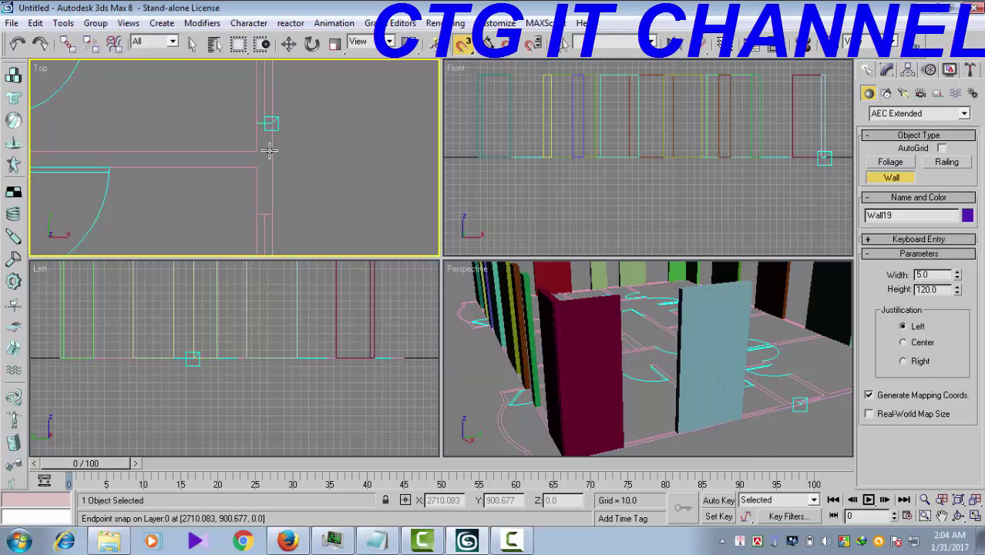
left_click(269, 212)
right_click(311, 157)
- Draw a snapped wall on the right exterior wall from the topmost window's lower end to the upper end of the window below it
scroll(312, 149, "down", 3)
middle_click_drag(312, 128, 298, 188)
scroll(285, 215, "up", 2)
left_click(258, 105)
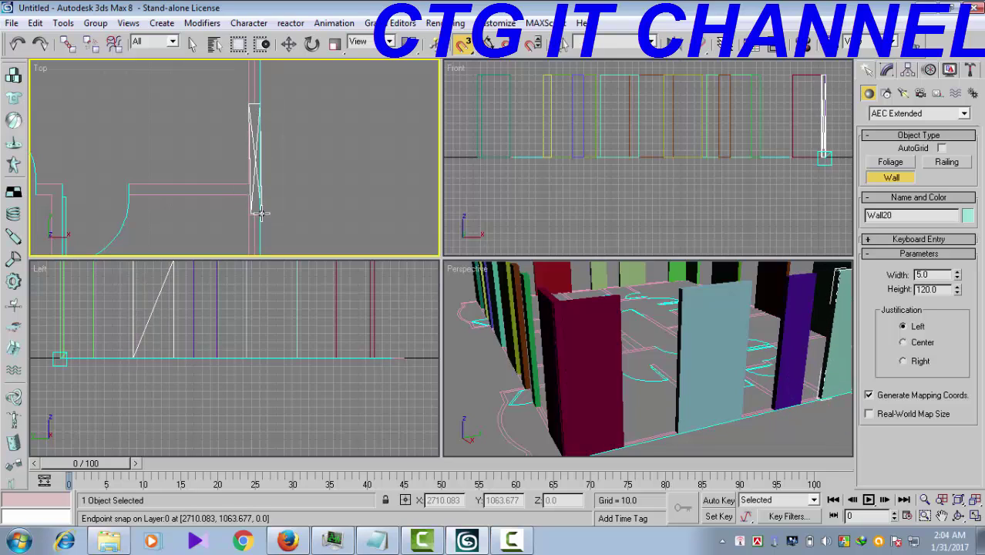
left_click(258, 215)
right_click(298, 156)
- Inspect the plan's upper-right corner and the exterior walls from several perspective angles to check the perimeter
scroll(300, 149, "down", 1)
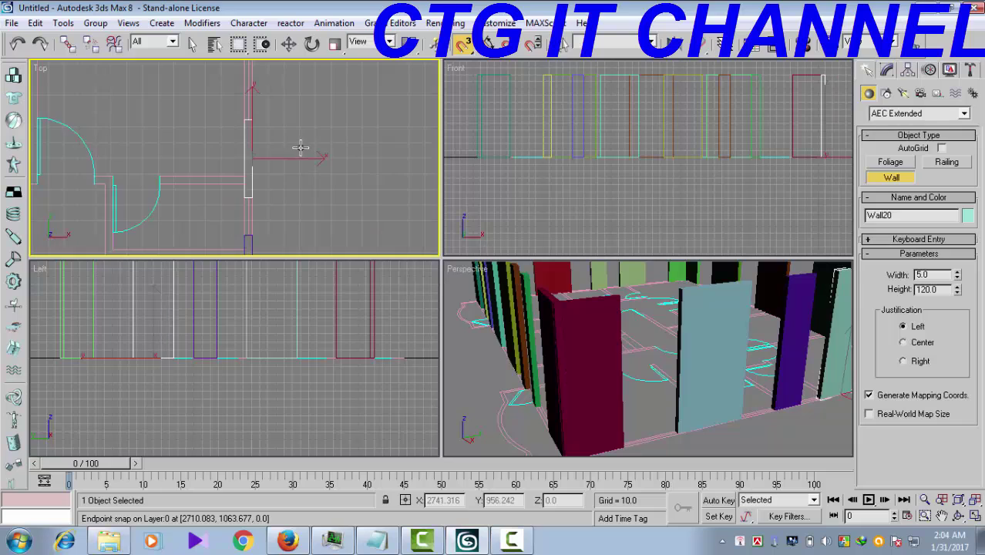
middle_click_drag(300, 144, 292, 225)
scroll(278, 209, "up", 2)
middle_click_drag(291, 148, 306, 220)
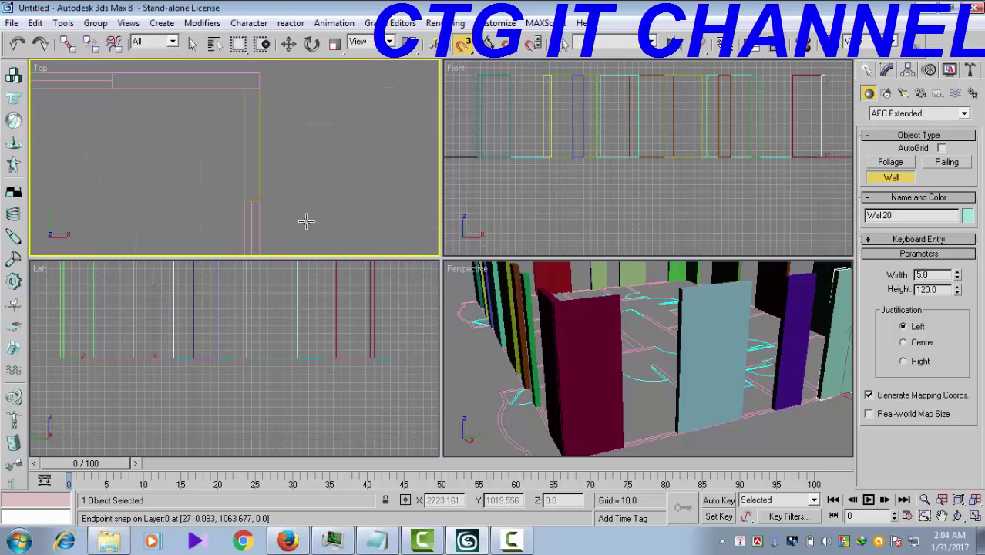
middle_click_drag(721, 447, 736, 422, "alt")
scroll(744, 430, "down", 3)
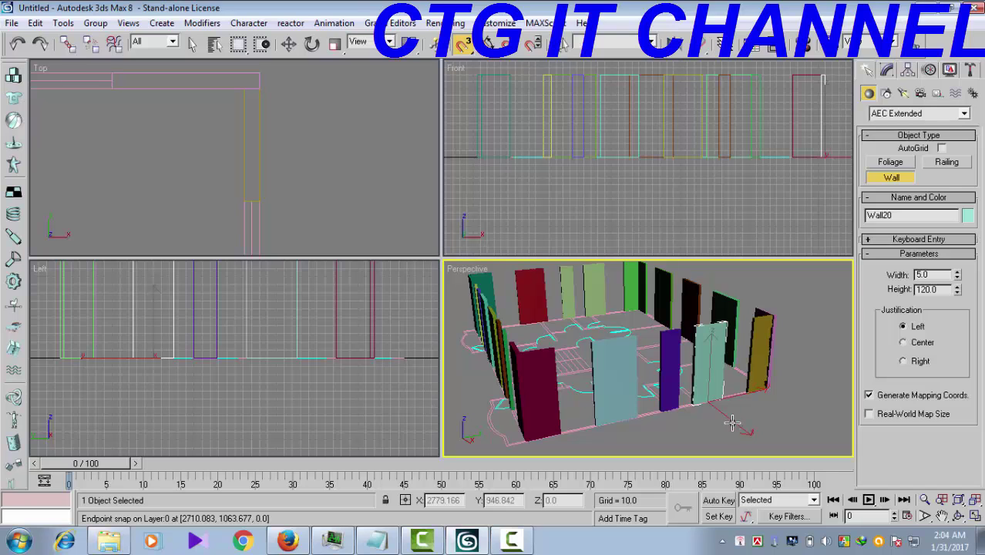
mouse_move(729, 422)
middle_mouse_down("alt")
mouse_move(620, 423)
mouse_move(745, 438)
mouse_move(608, 406)
mouse_move(554, 332)
middle_mouse_up("alt")
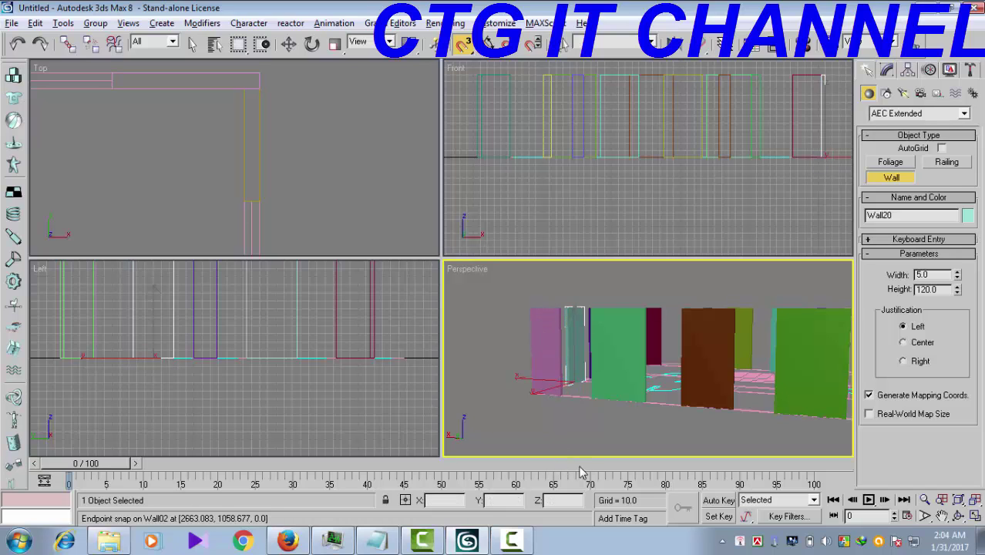
middle_click_drag(568, 426, 791, 405, "alt")
scroll(681, 435, "down", 3)
scroll(641, 442, "up", 3)
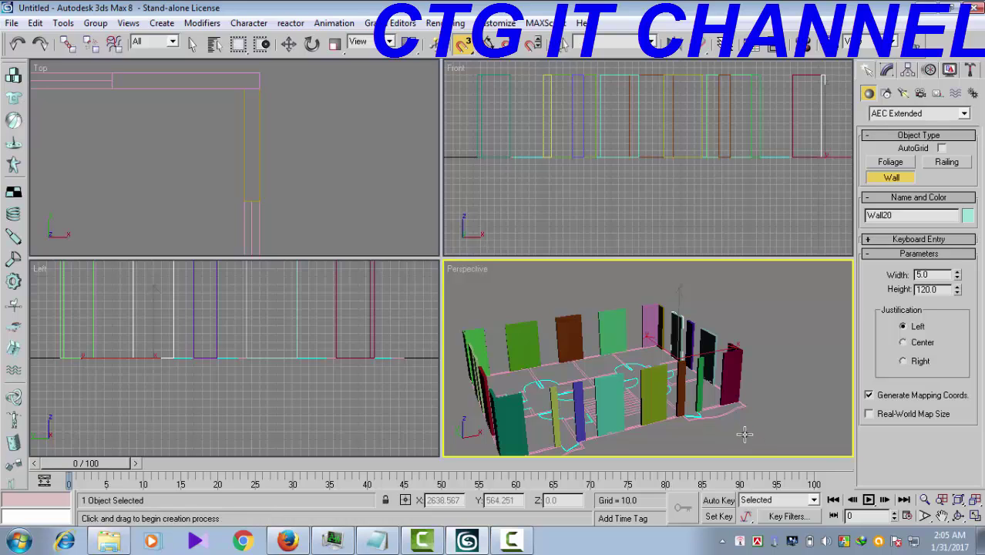
middle_click_drag(743, 433, 767, 420)
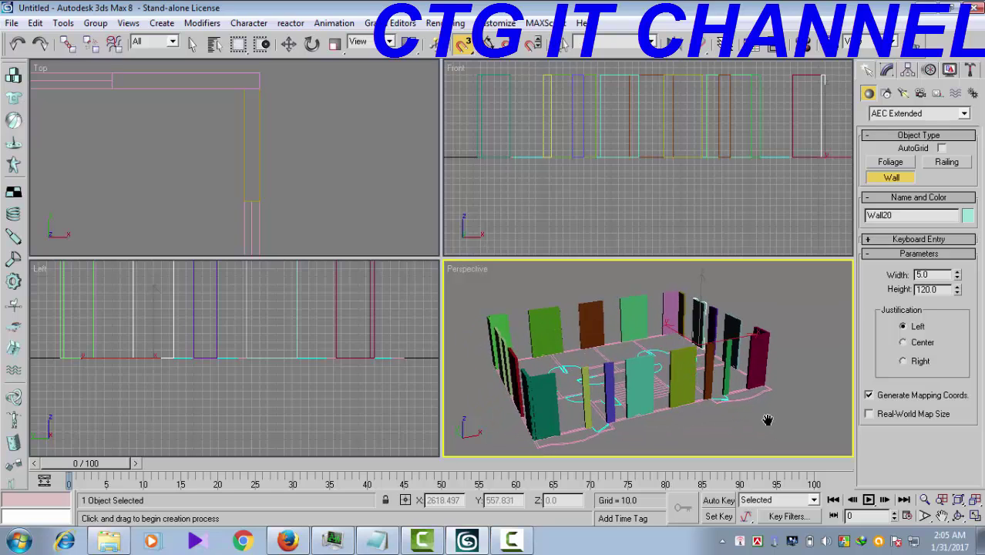
left_click(513, 542)
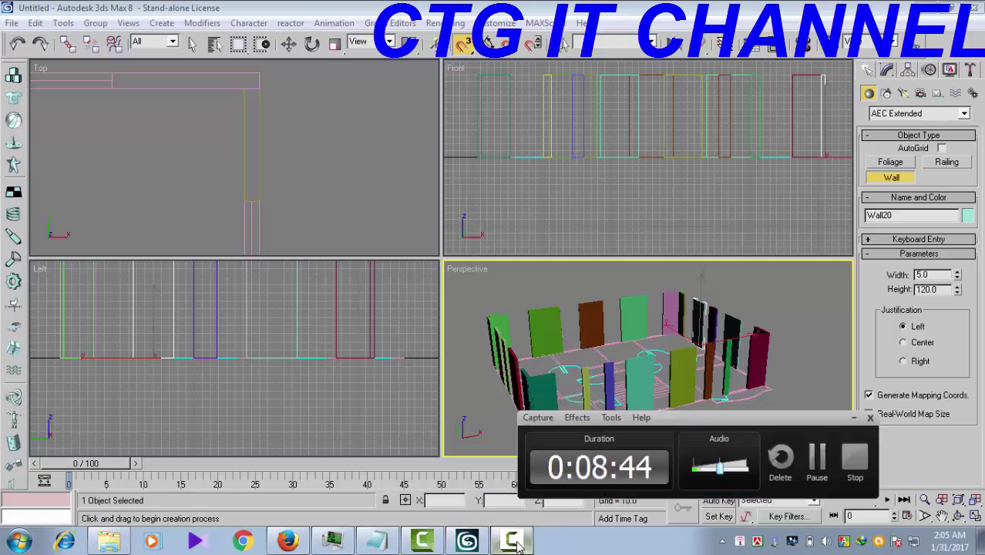
left_click(516, 544)
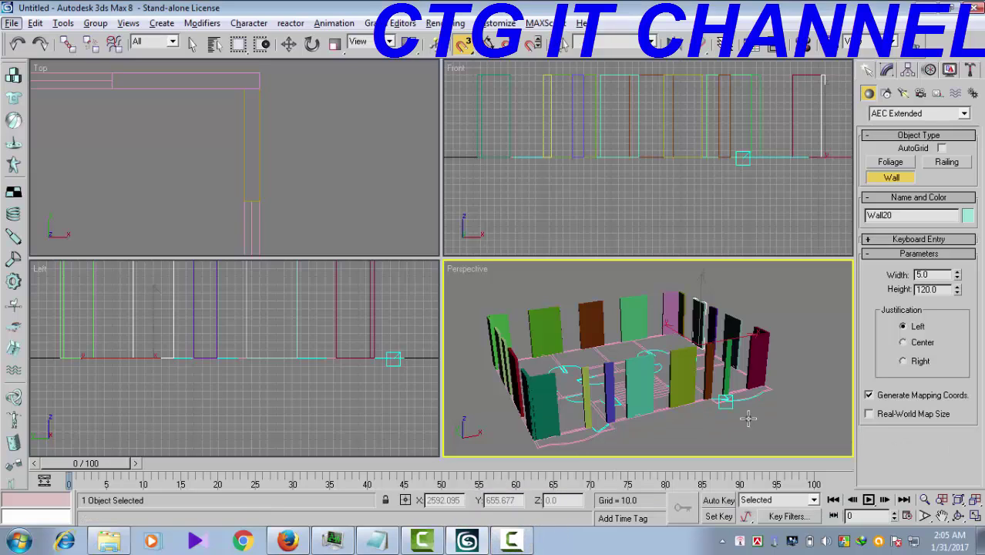
middle_click_drag(748, 419, 732, 430, "alt")
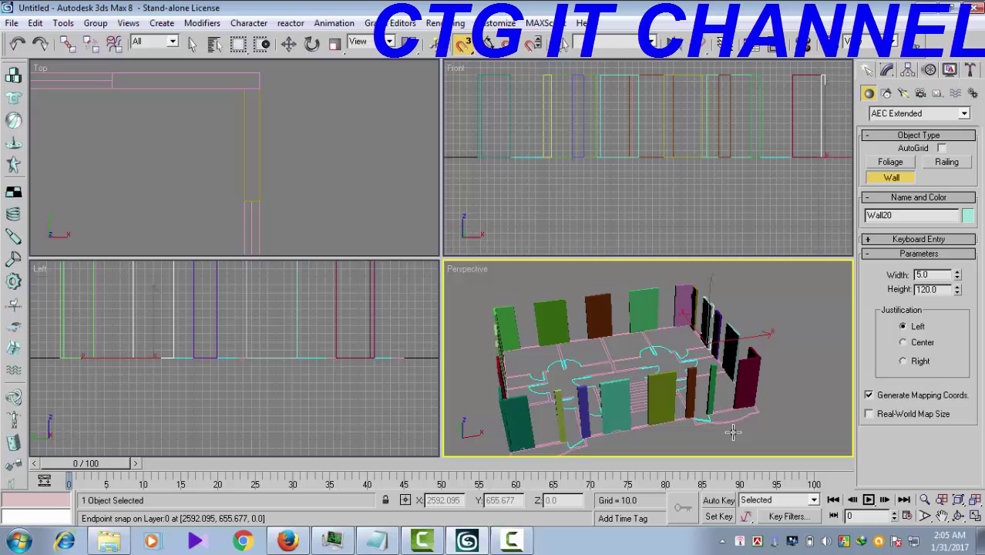
- Maximize the Perspective viewport and render the exterior walls from a raised corner angle
left_click(974, 517)
middle_click_drag(624, 425, 609, 350, "alt")
left_click(900, 43)
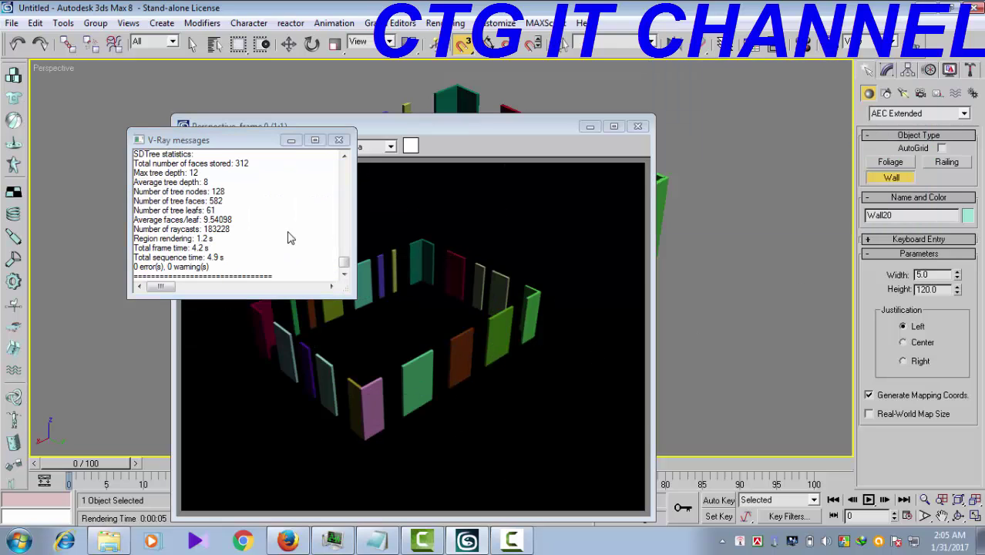
left_click(340, 141)
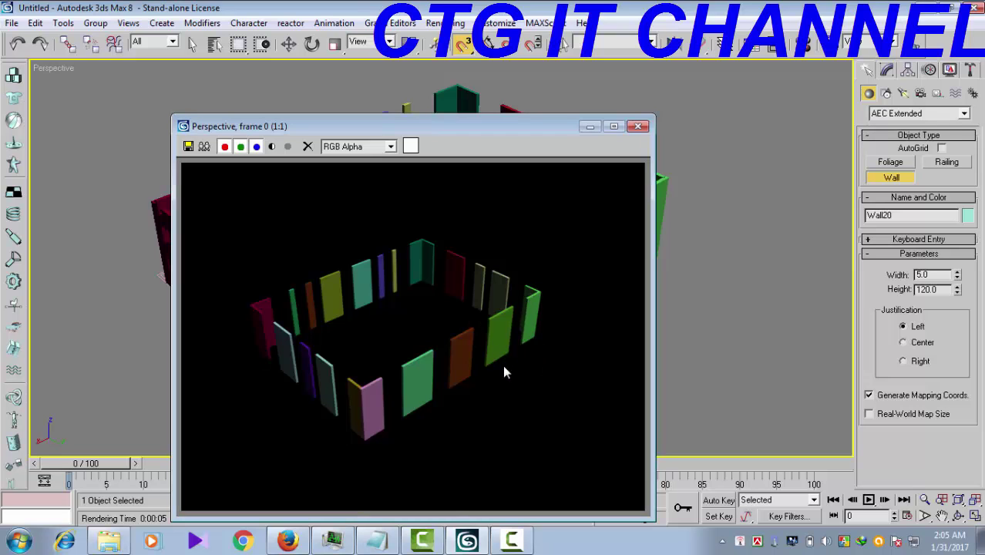
scroll(502, 365, "up", 2)
scroll(502, 364, "down", 2)
left_click(637, 127)
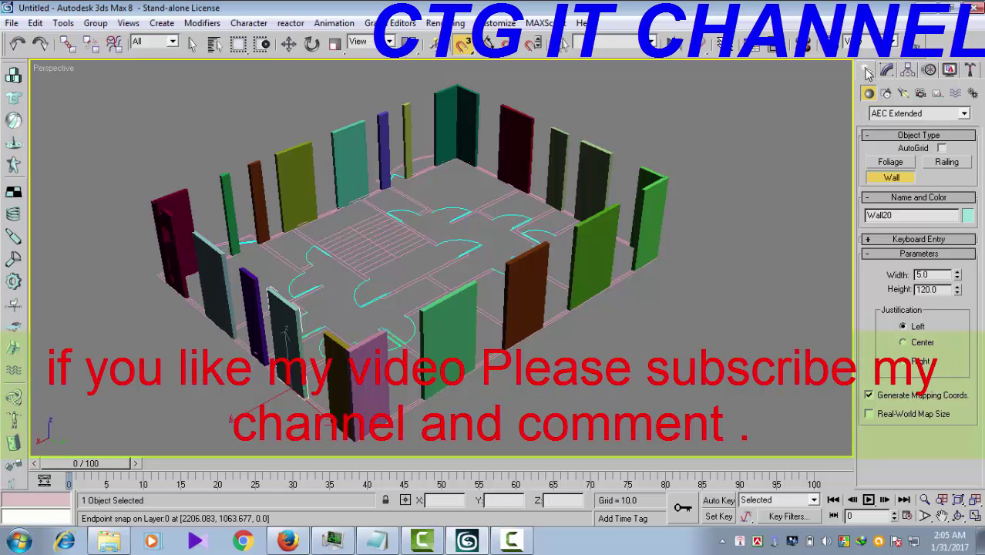
- Place a VRayPlane on the ground just outside the exterior walls as an infinite floor
left_click(965, 114)
left_click(886, 230)
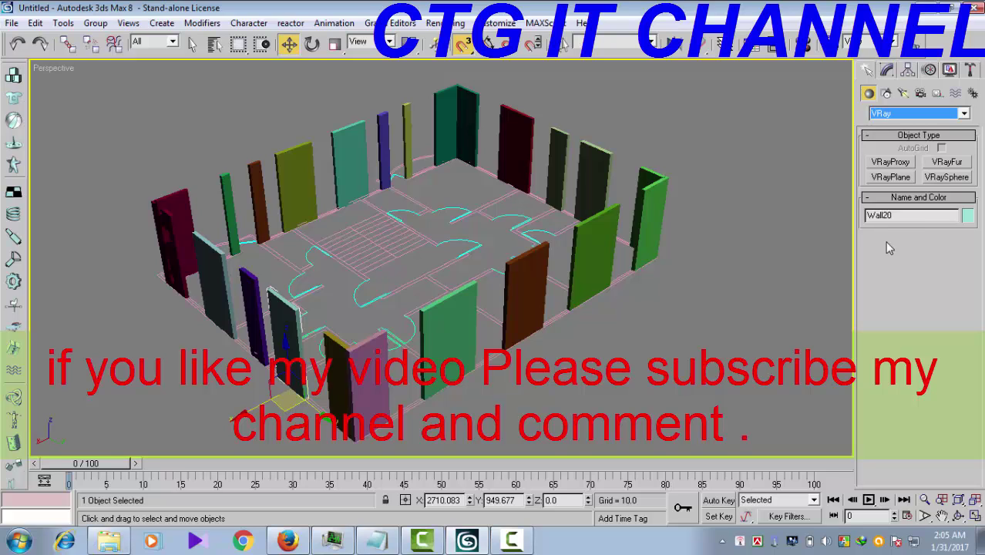
left_click(887, 177)
left_click(717, 353)
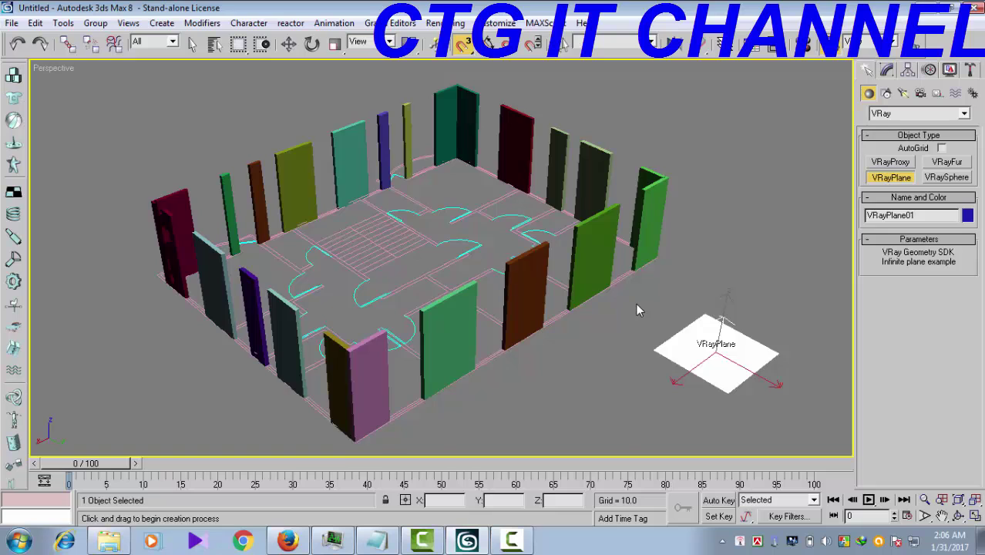
- Check which production renderer is assigned in the render settings
key("F10")
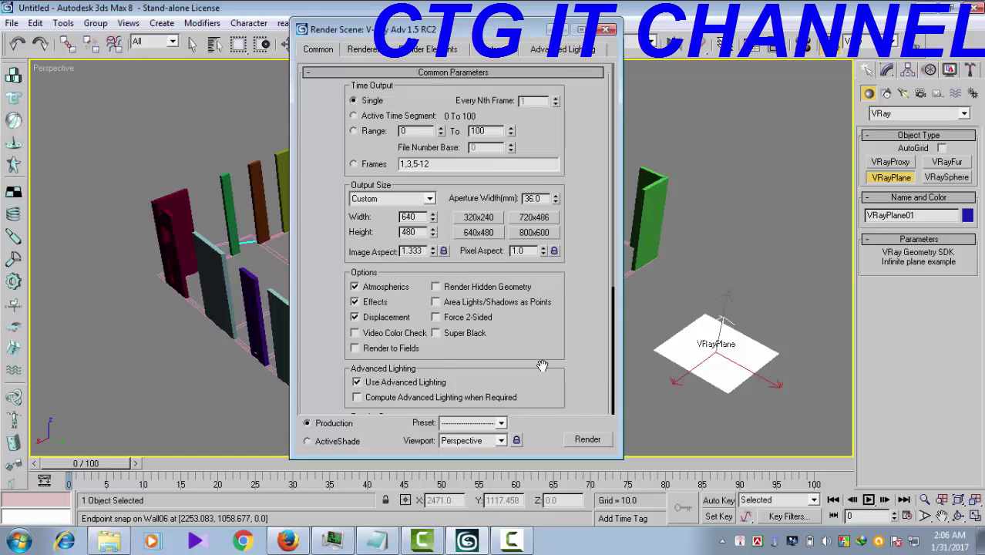
scroll(539, 364, "down", 5)
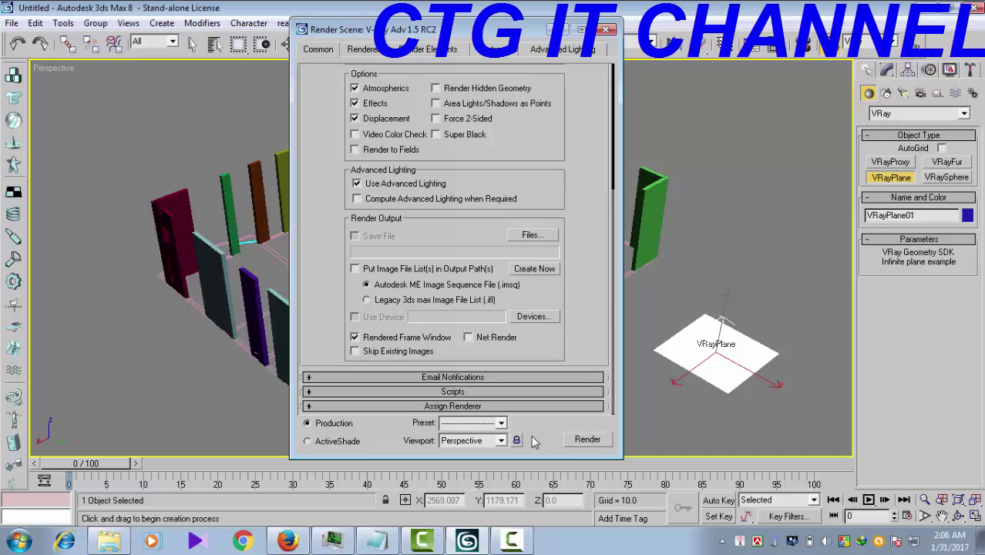
left_click(474, 406)
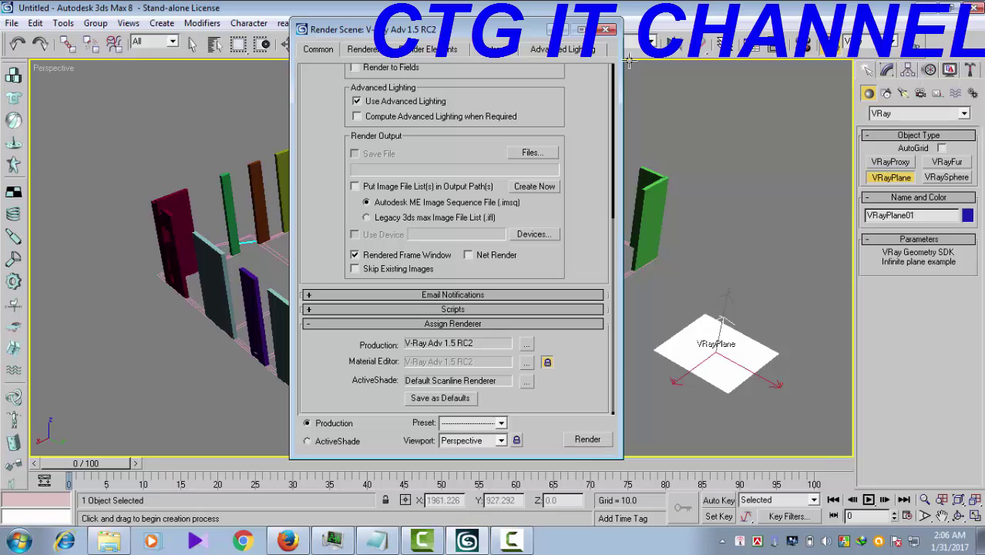
left_click(607, 30)
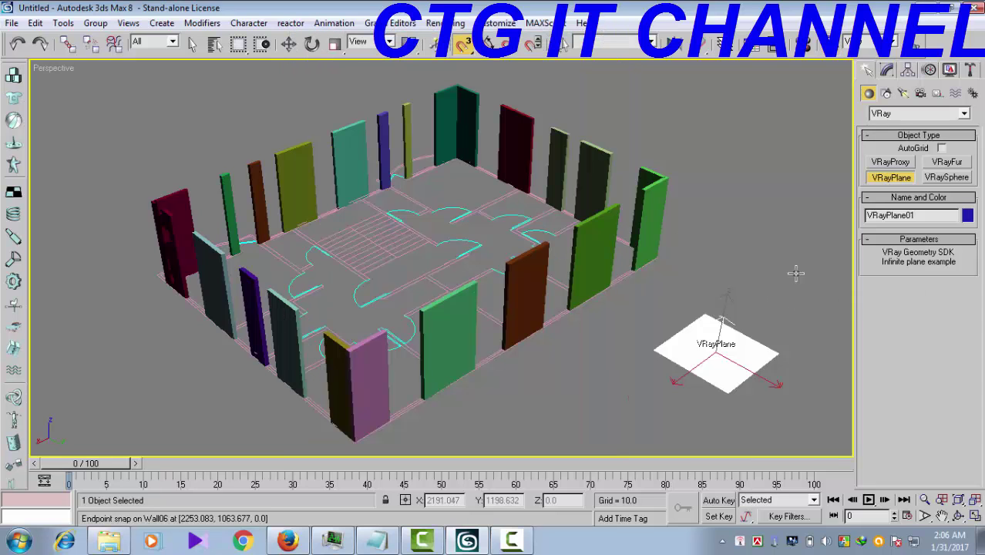
- Render the Perspective view to check the walls against the new VRayPlane
left_click(900, 43)
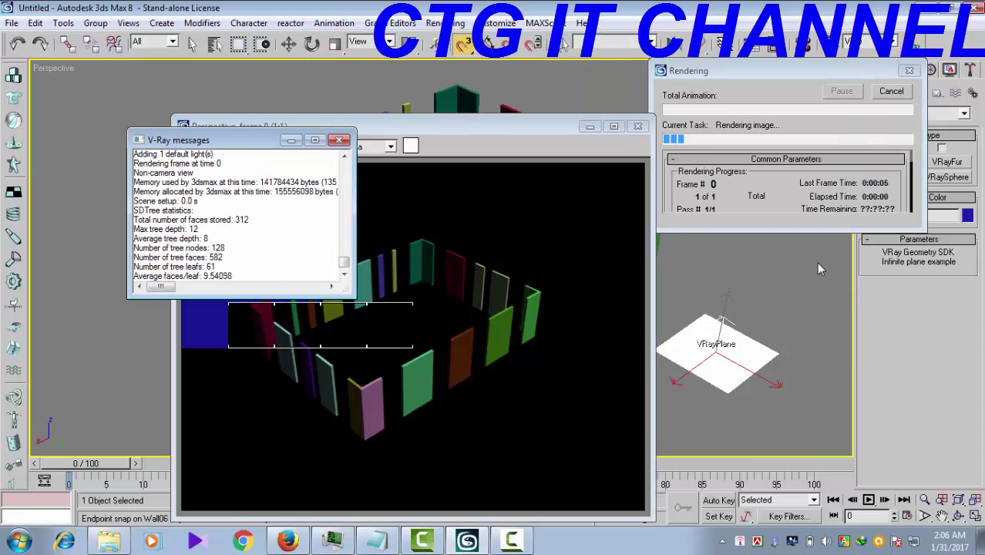
left_click(339, 139)
left_click(638, 127)
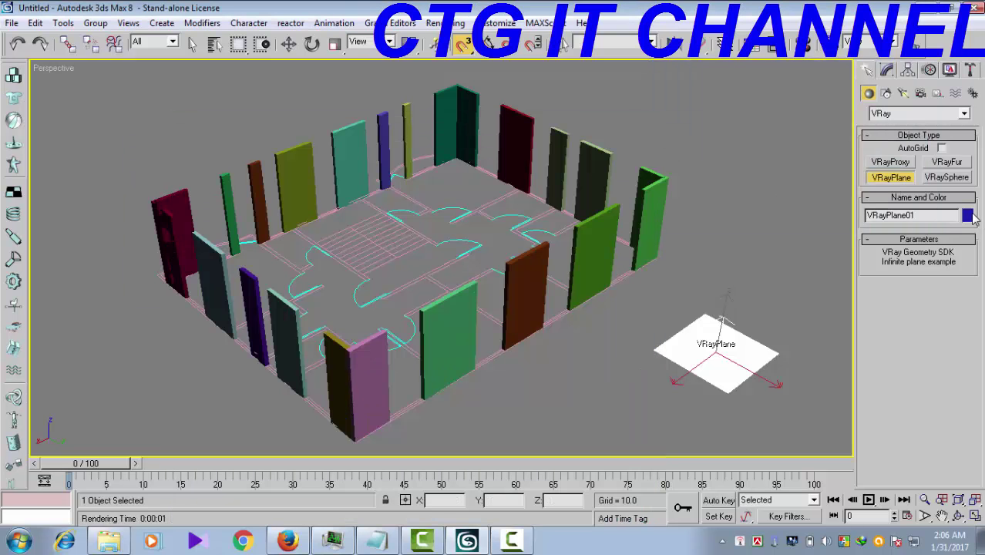
- Change the VRayPlane's object color to light turquoise from the 3ds Max palette
left_click(967, 216)
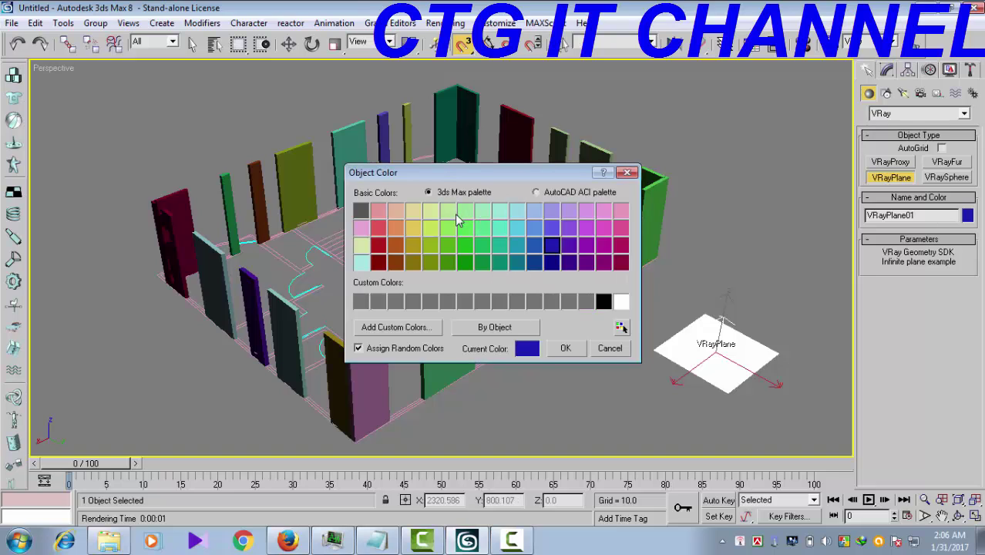
left_click(499, 229)
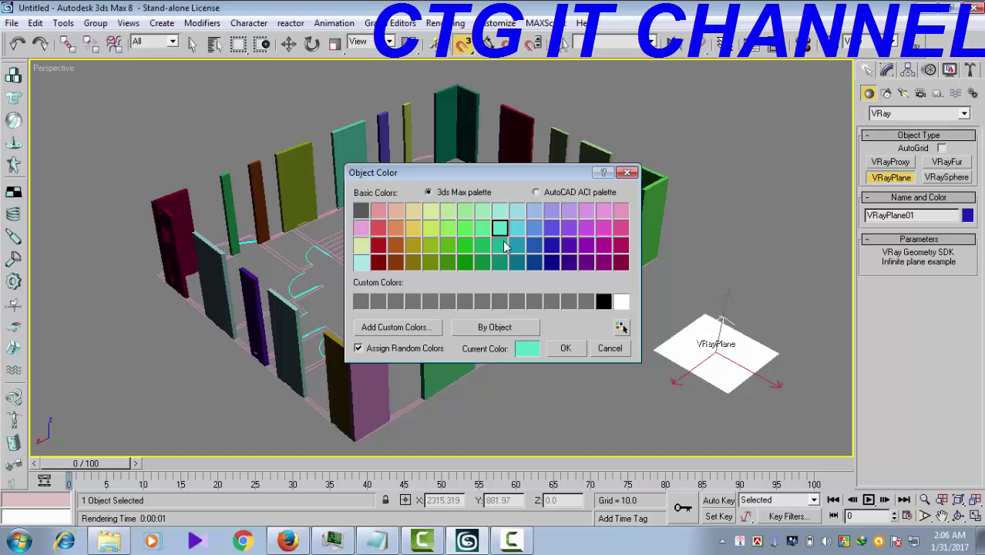
left_click(566, 348)
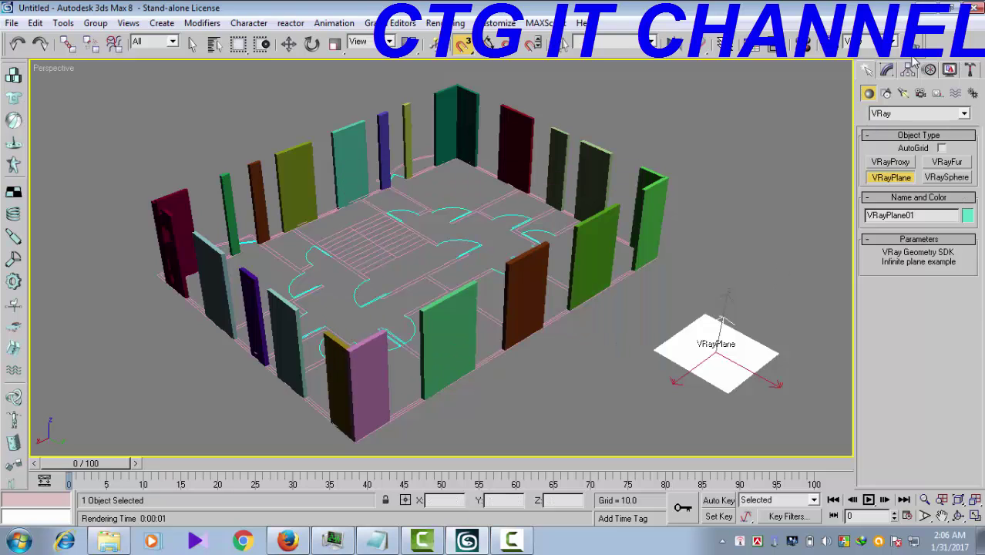
- Render the Perspective view with the recolored ground plane and examine the walls in the enlarged image
key("shift+q")
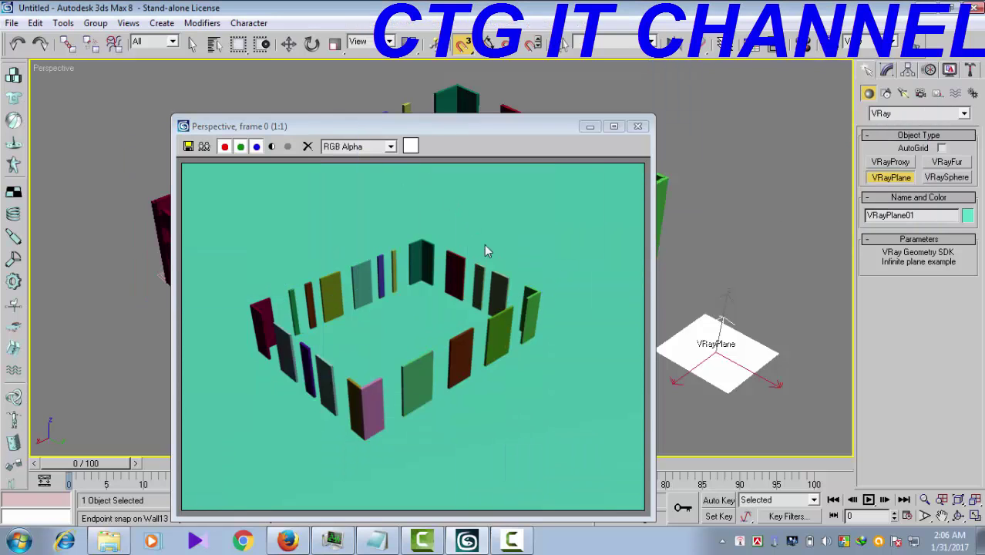
left_click(612, 127)
scroll(514, 383, "up", 1)
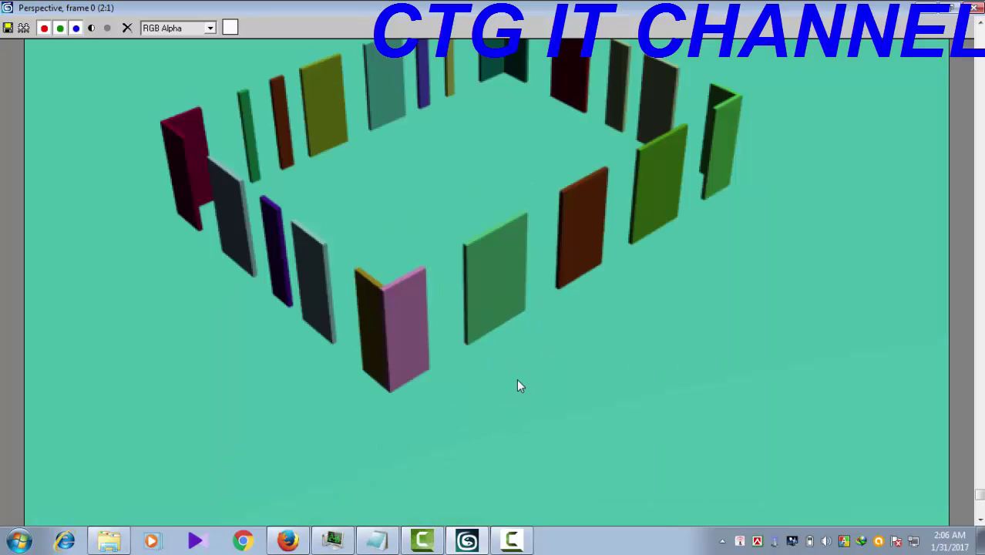
scroll(516, 378, "up", 1)
scroll(597, 302, "down", 1)
middle_click_drag(639, 313, 637, 381)
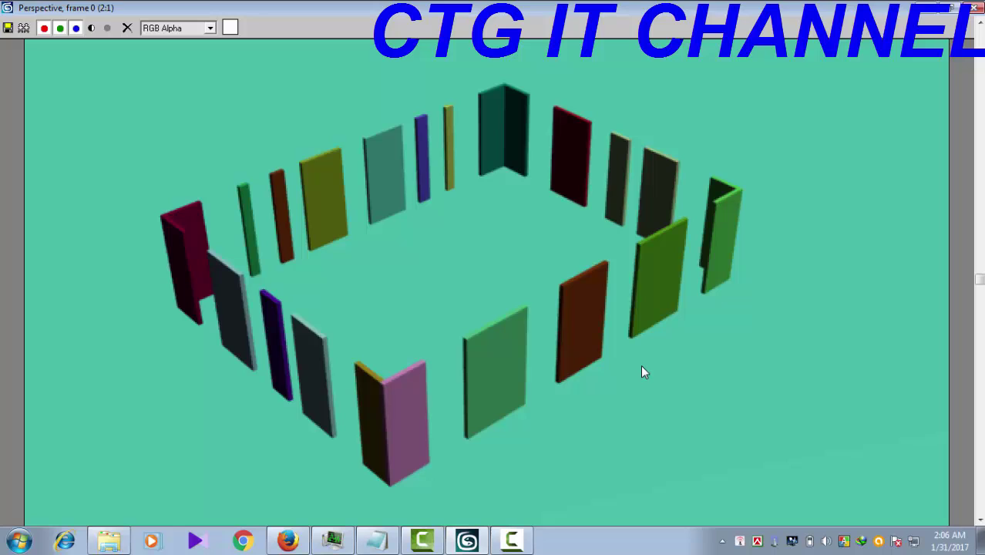
scroll(671, 369, "down", 1)
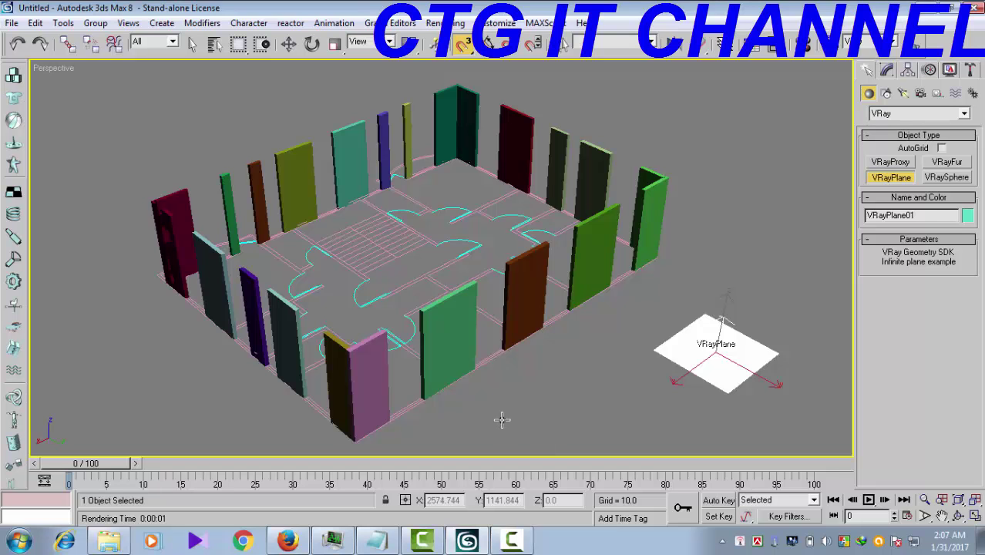
mouse_move(554, 391)
middle_mouse_down("alt")
mouse_move(528, 413)
mouse_move(543, 396)
middle_mouse_up("alt")
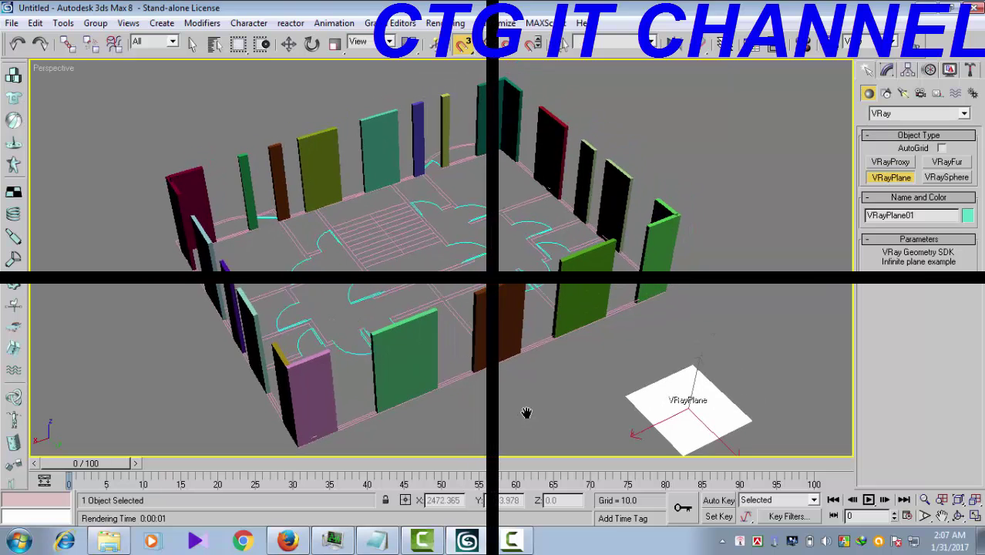